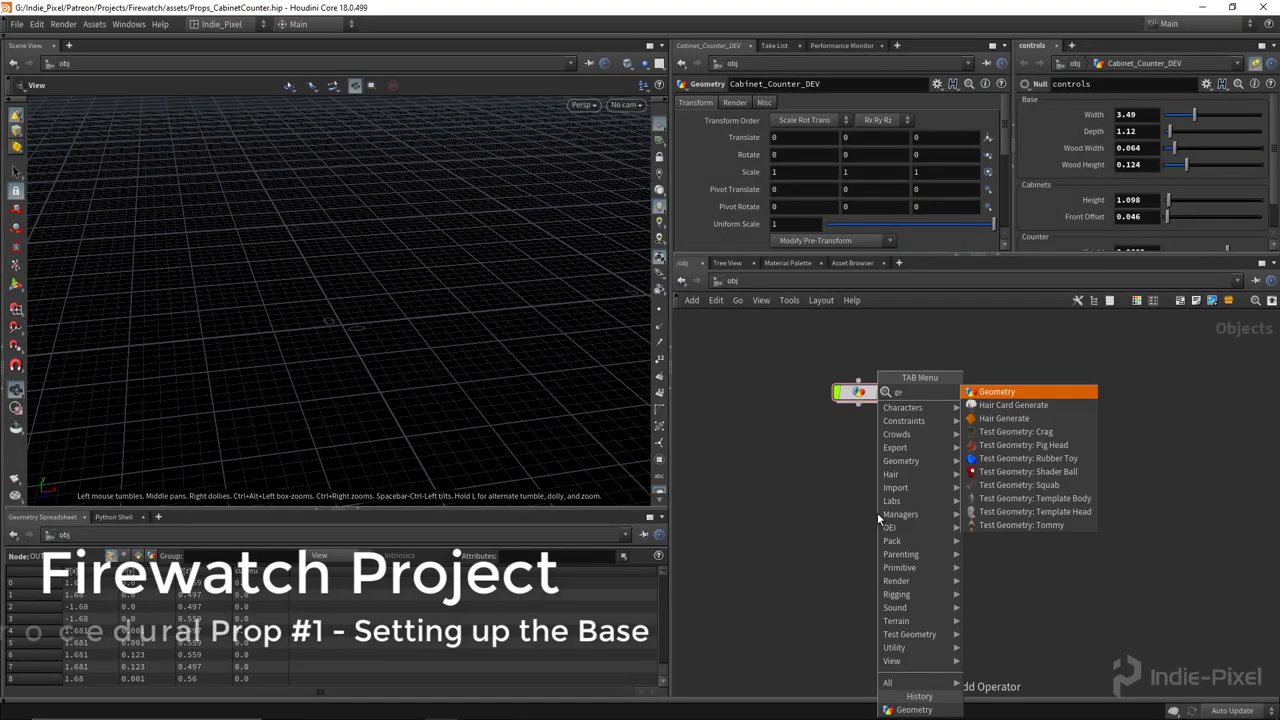
Create a Geometry object named Cabinet_Counter_Video and place it directly below Cabinet_Counter_DEV
key("Return")
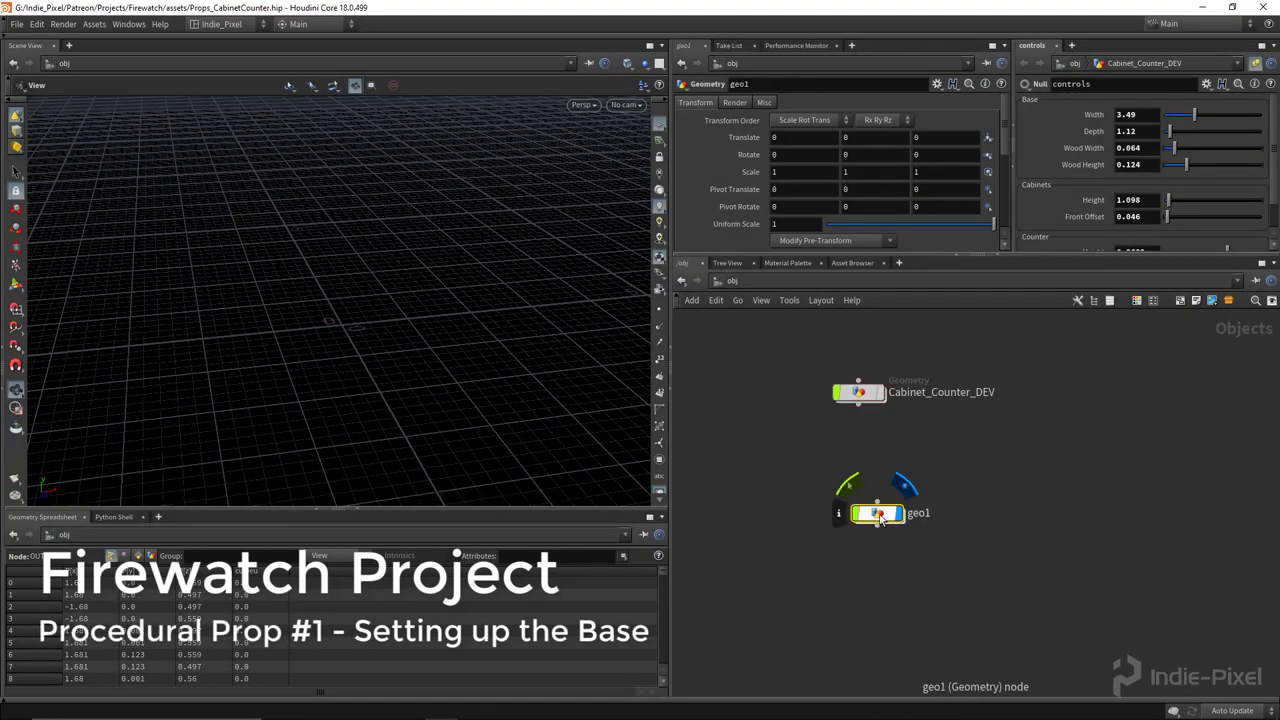
left_click(891, 532)
double_click(938, 515)
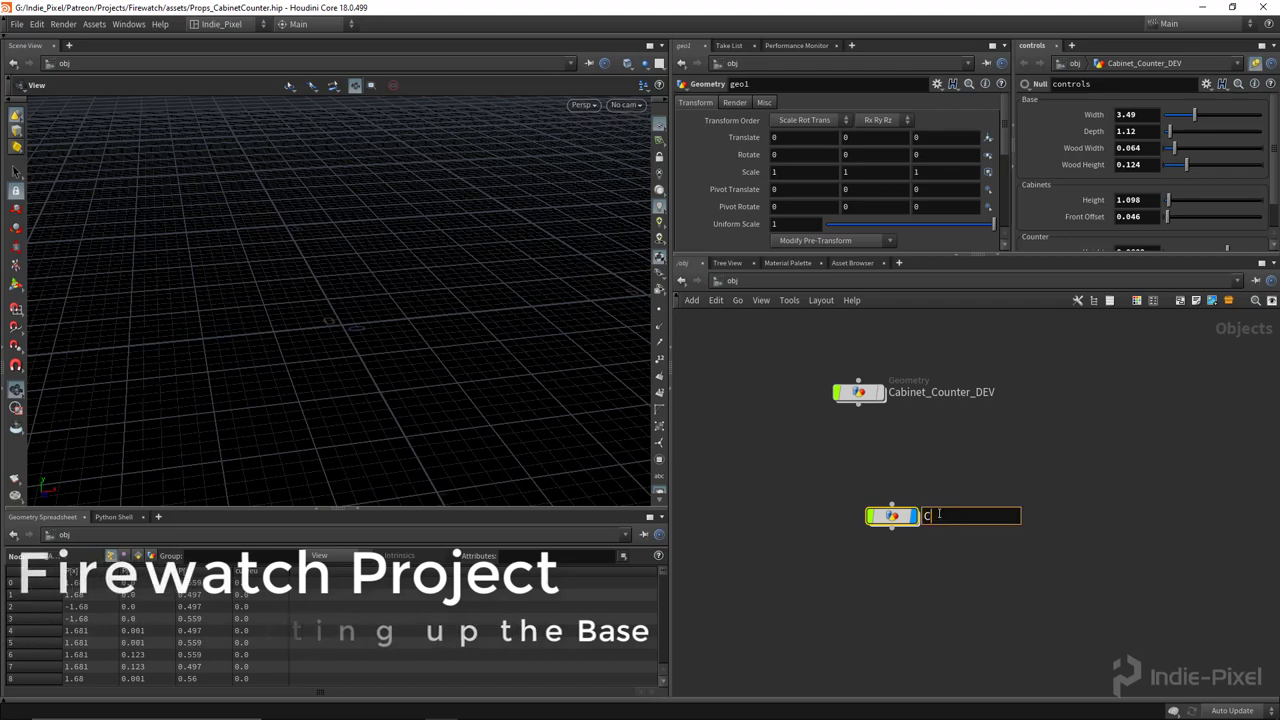
type("Cabinet_Counter_")
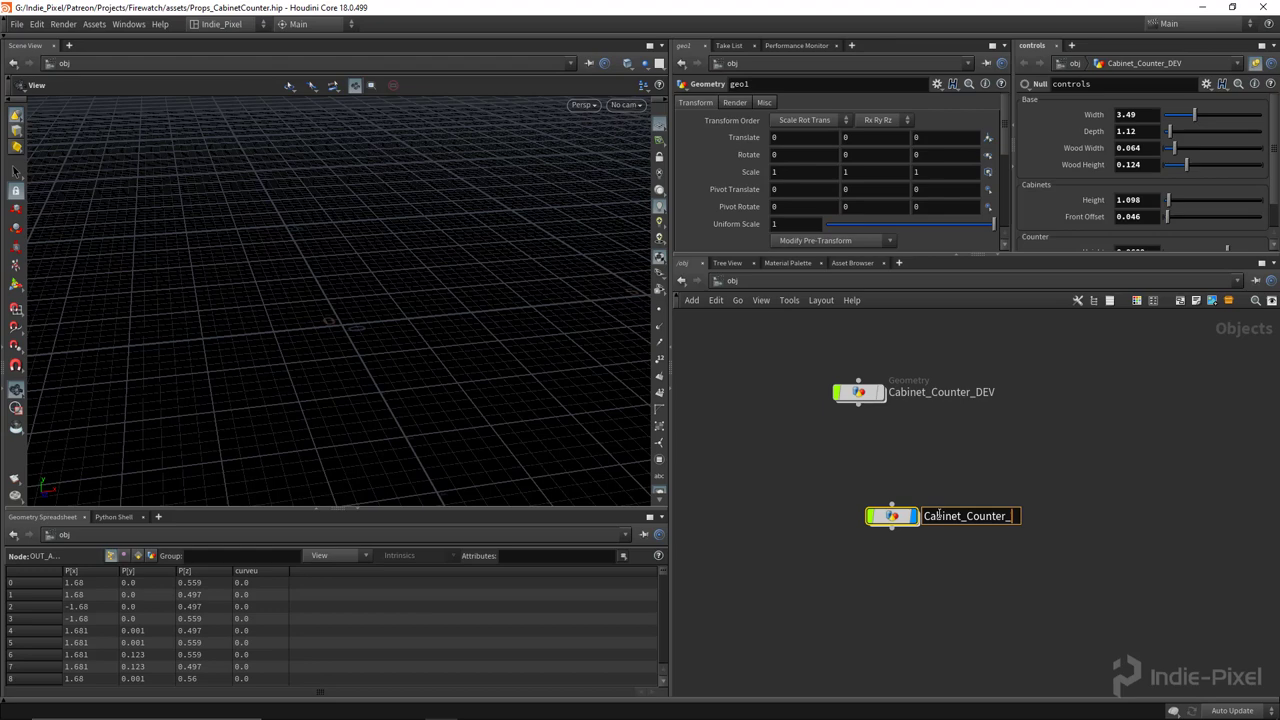
type("Video")
key("Return")
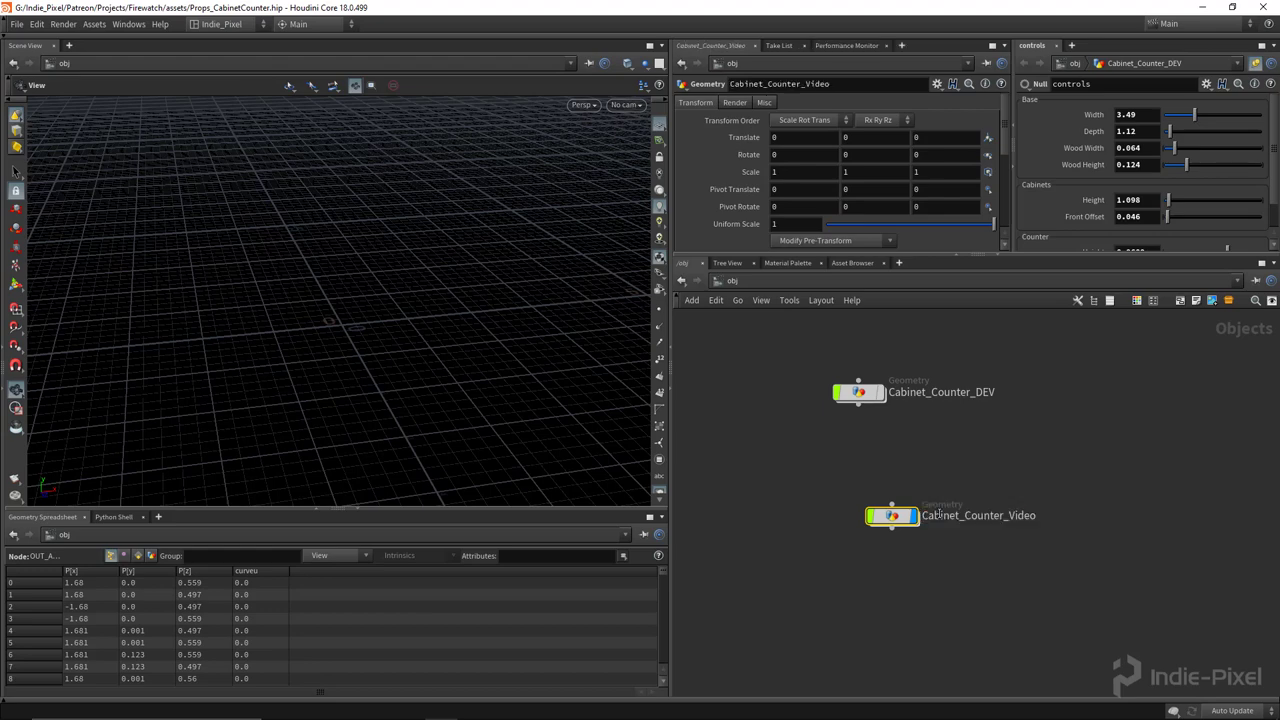
left_click_drag(878, 524, 856, 521)
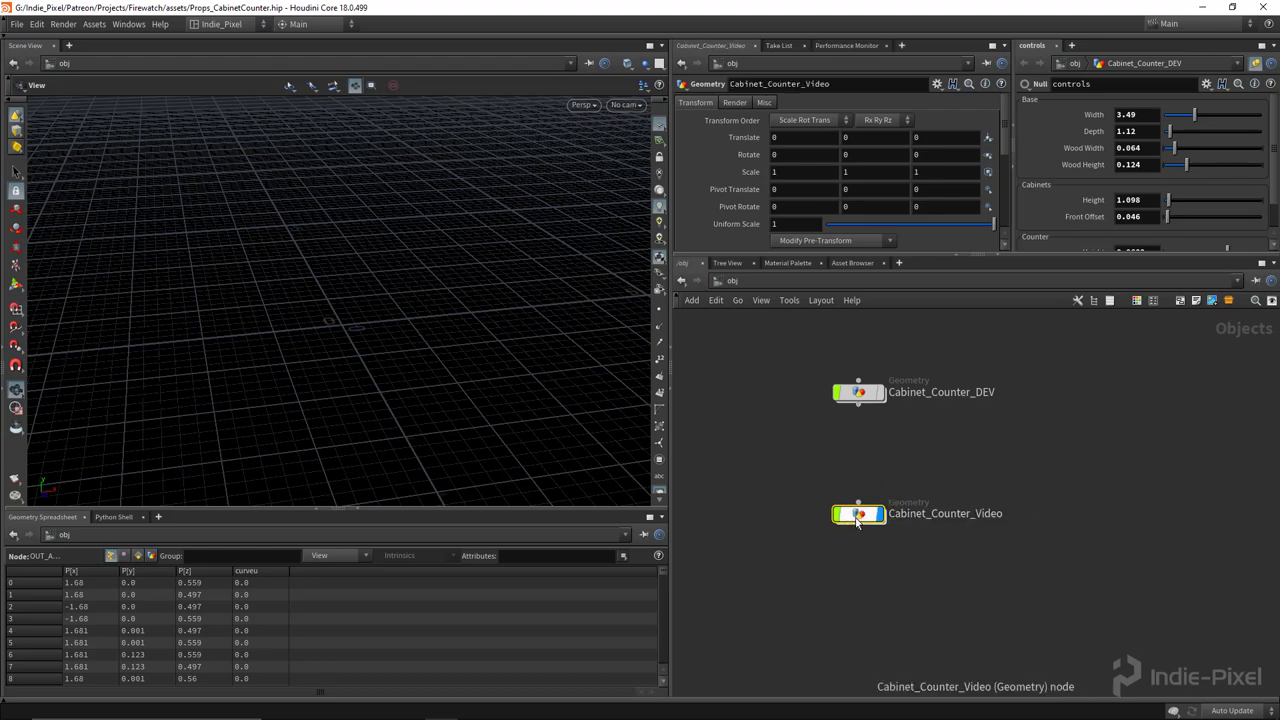
Go inside the Cabinet_Counter_Video object and add a Line node to its empty network
double_click(856, 516)
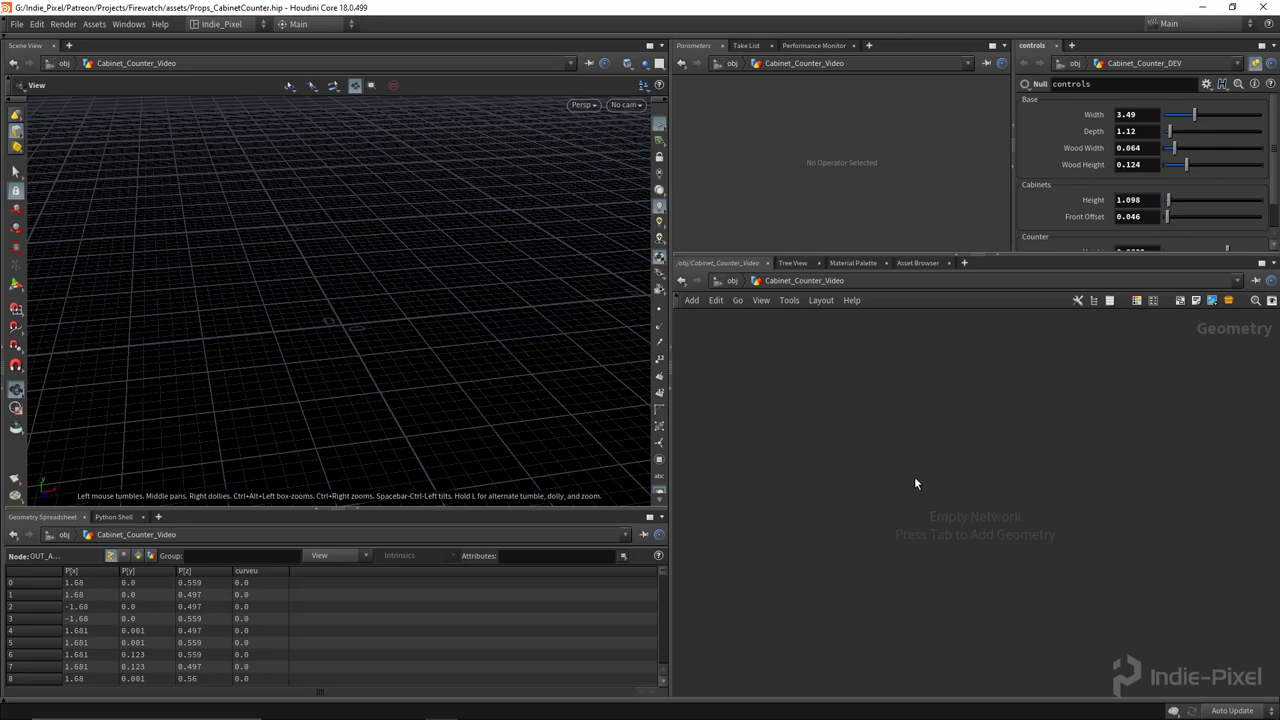
left_click_drag(294, 334, 255, 345)
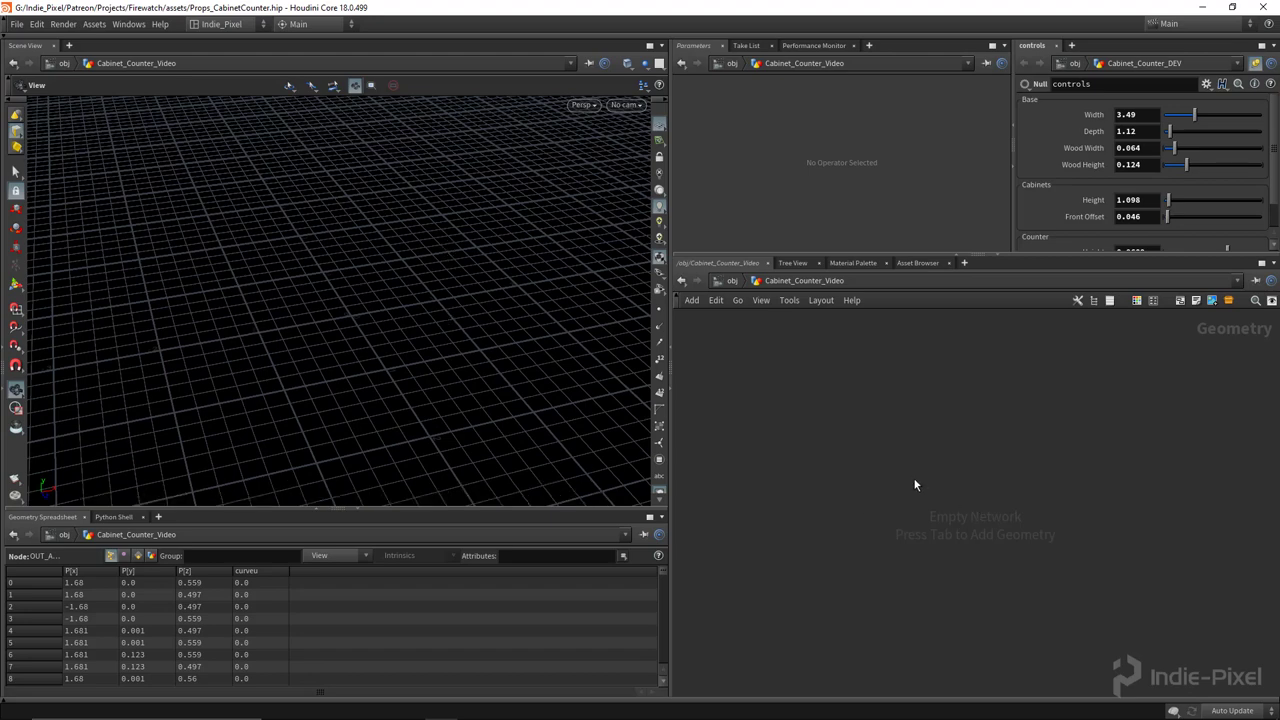
key("Tab")
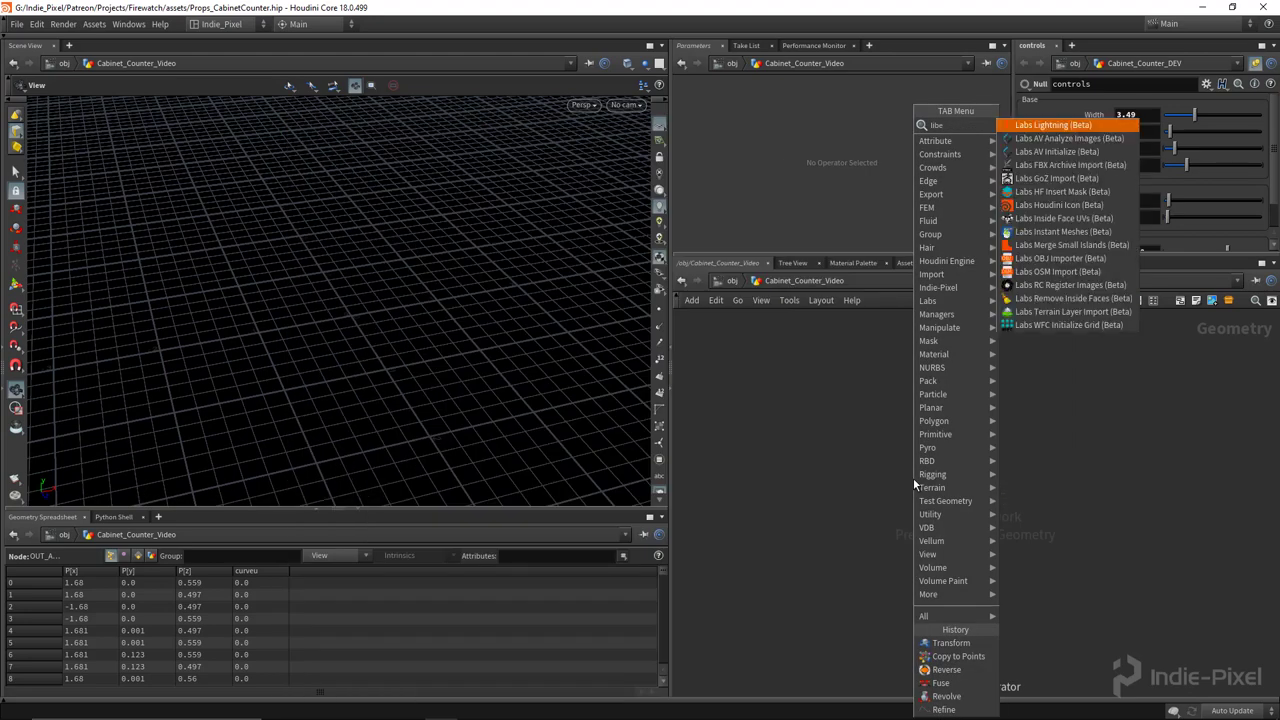
key("Return")
key("Escape")
key("Tab")
type("line")
key("Return")
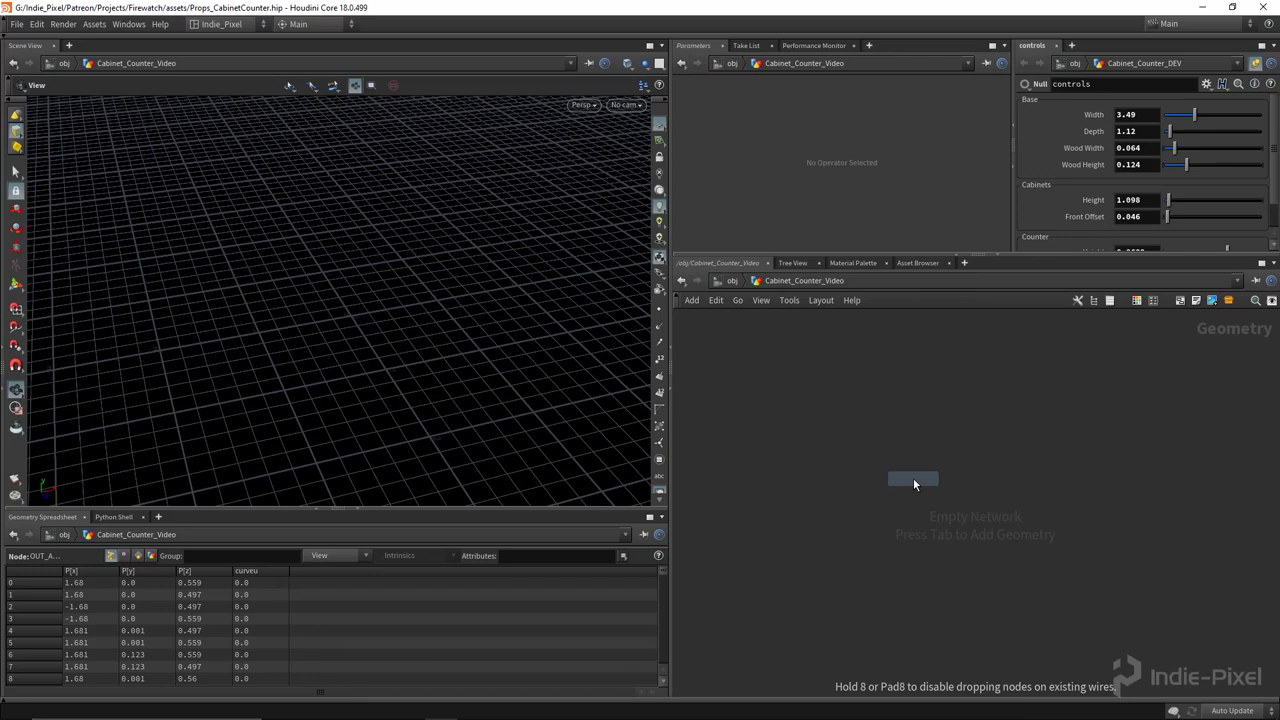
left_click(913, 478)
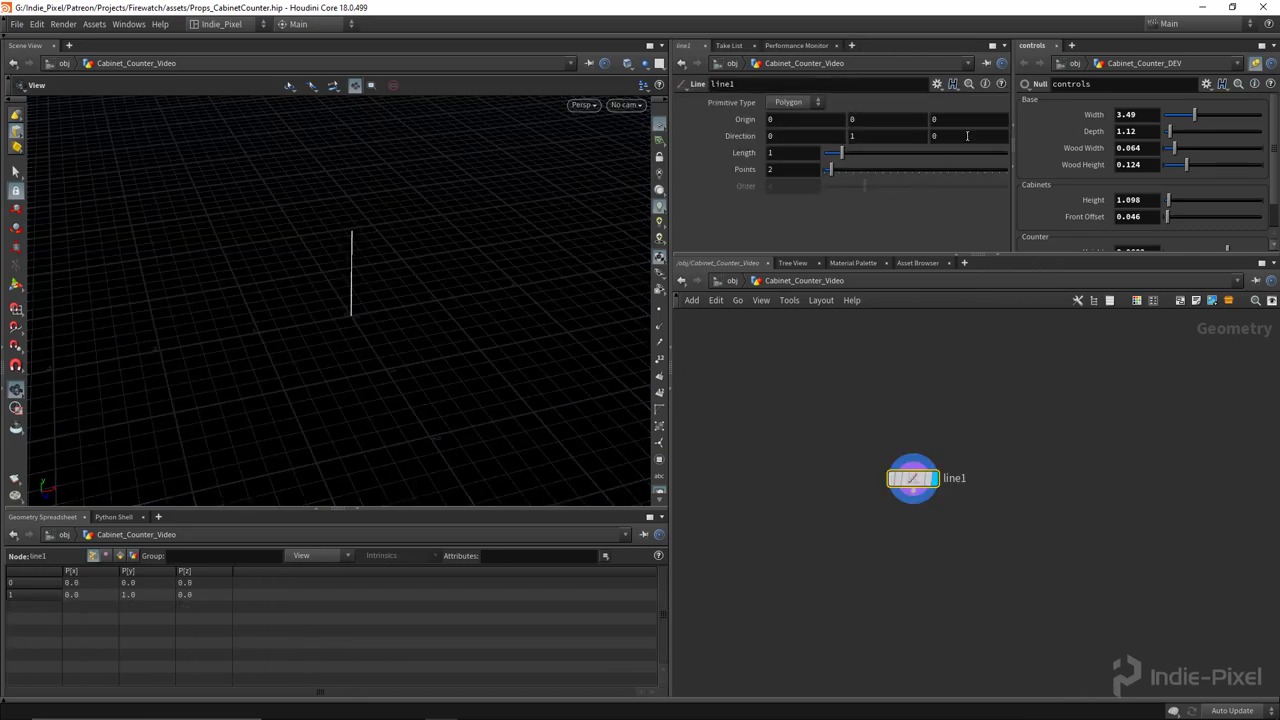
Set the line's direction to 1, 0, 0 so it runs along the X axis
left_click(797, 137)
type("1")
left_click(879, 136)
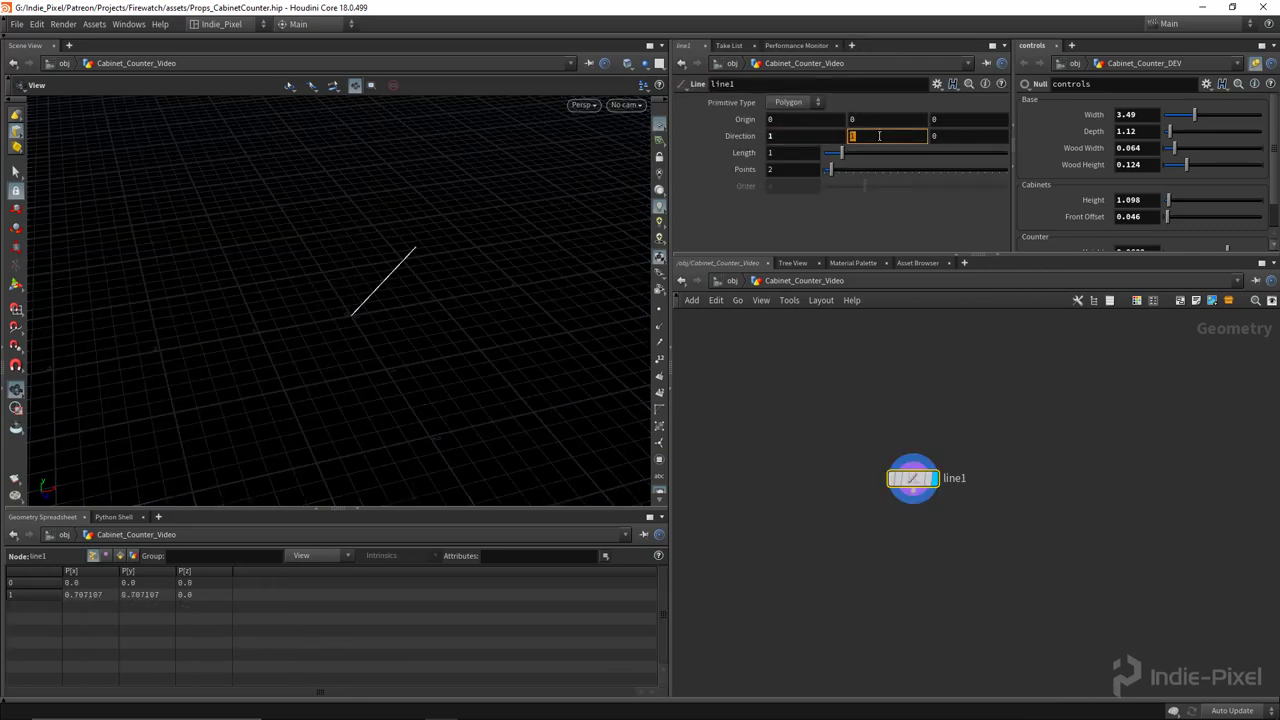
type("0")
key("Return")
Unpin the second parameter pane showing the old cabinet controls and close it
left_click_drag(374, 297, 451, 286)
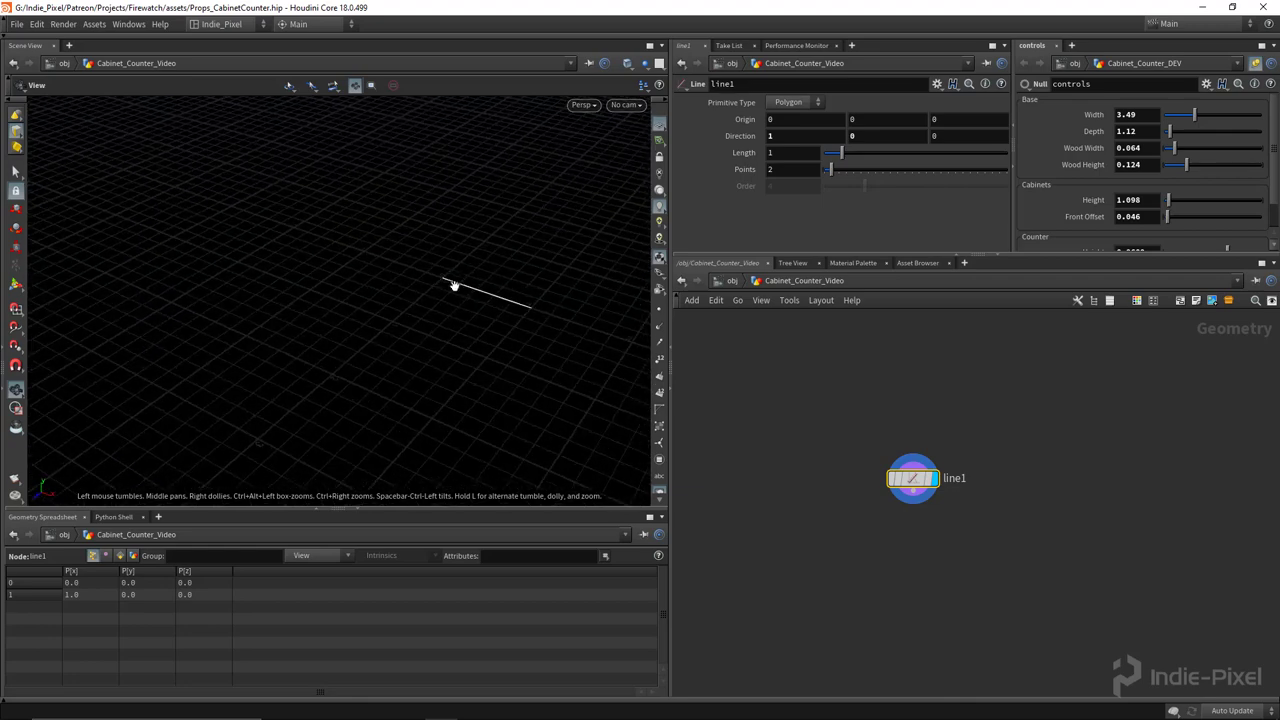
left_click_drag(340, 381, 474, 302)
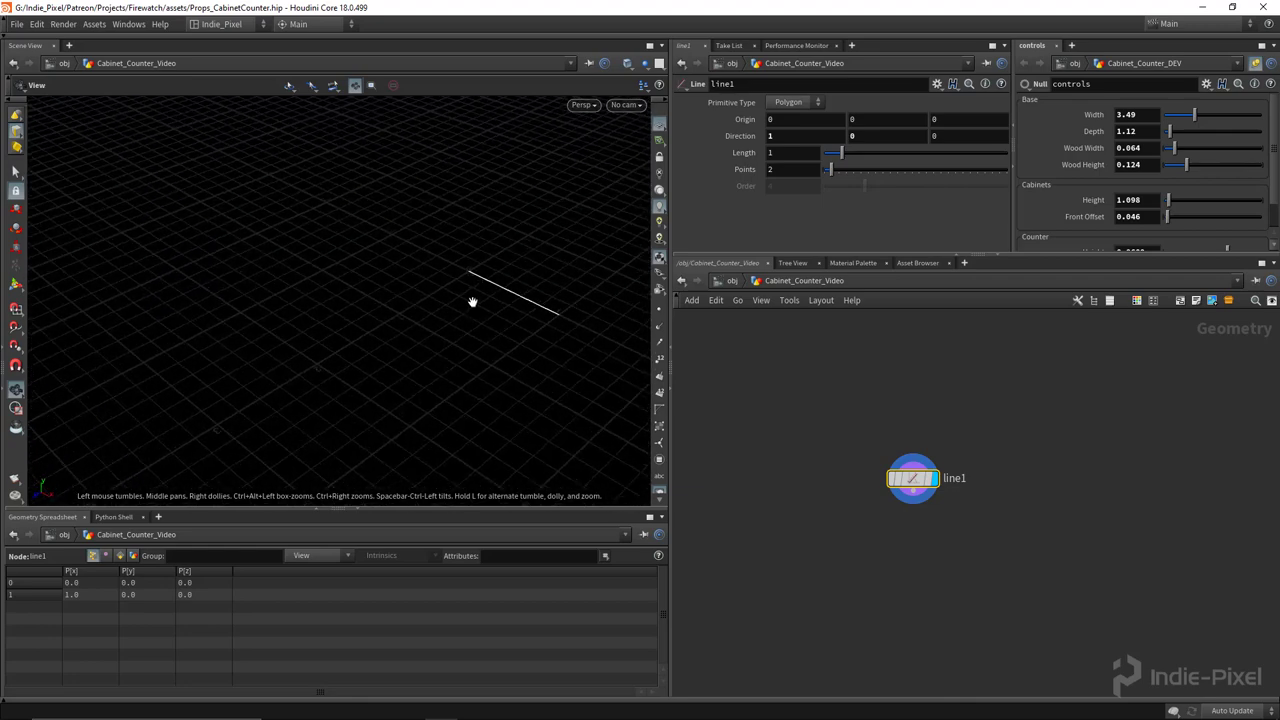
left_click_drag(472, 302, 571, 312)
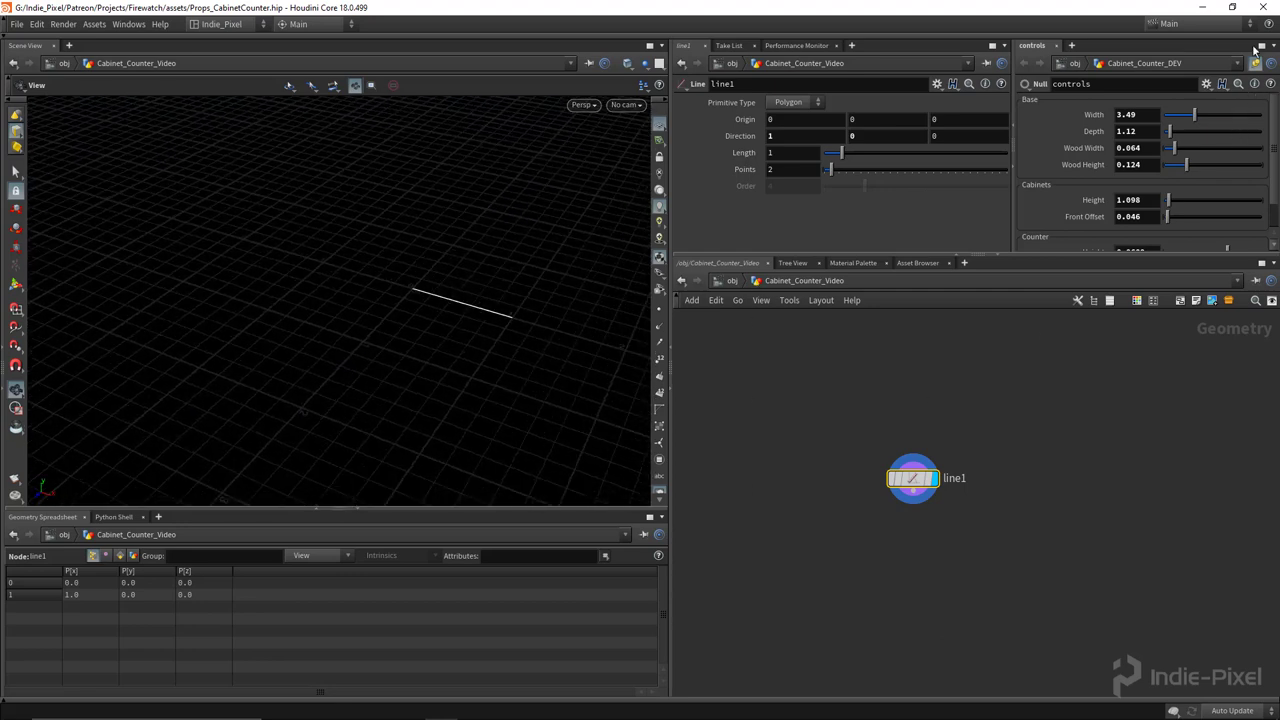
left_click(1256, 63)
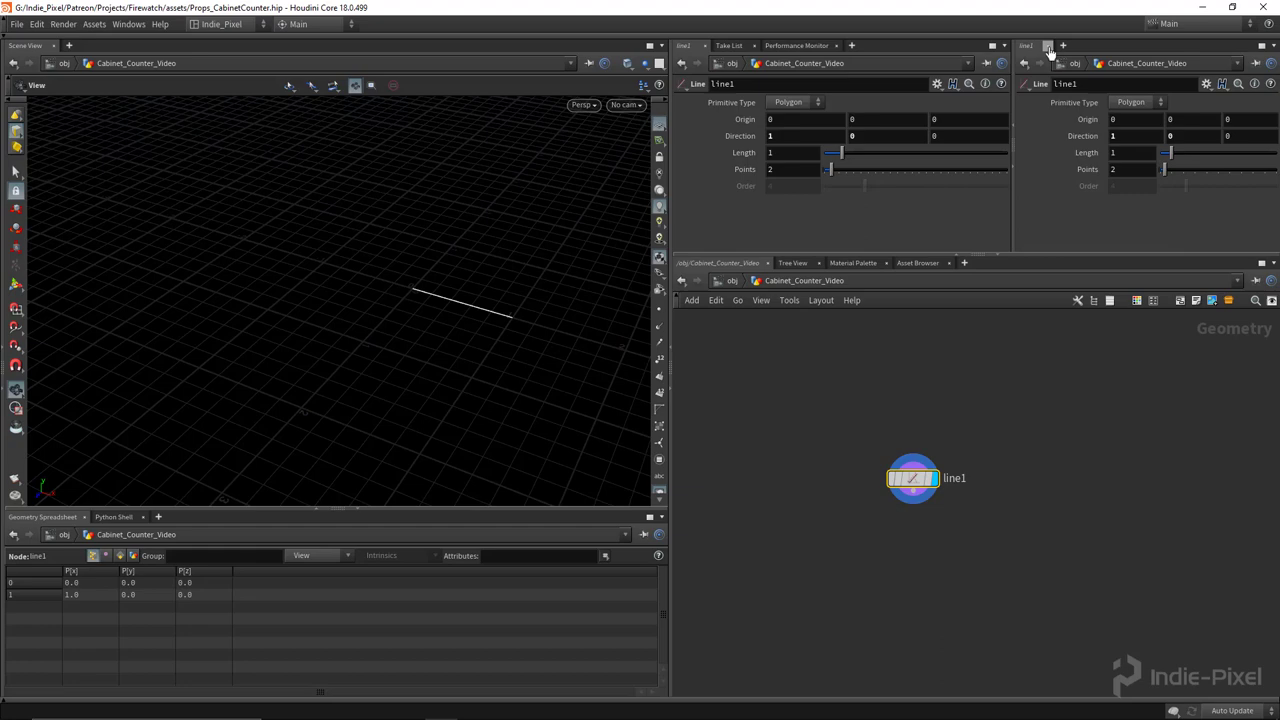
left_click(1048, 45)
Add a Match Size node below the line, wire the line into its first input and display it
key("Tab")
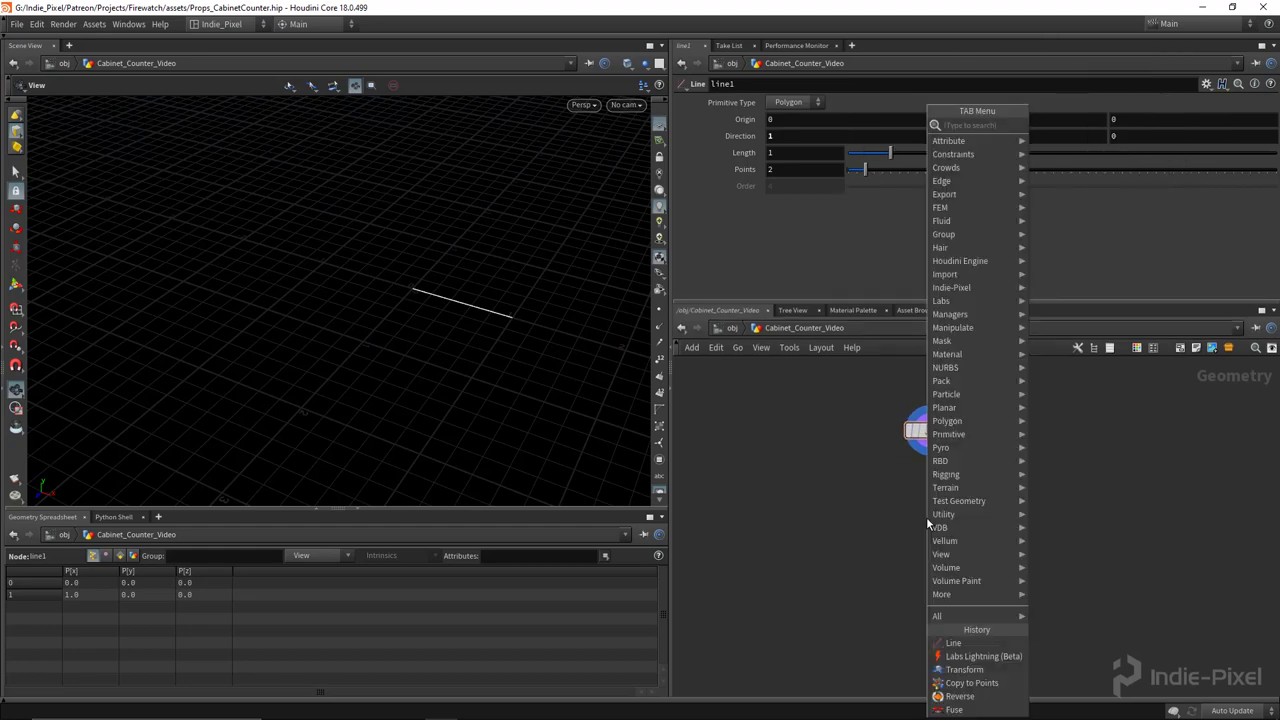
type("mat")
key("Down")
key("Down")
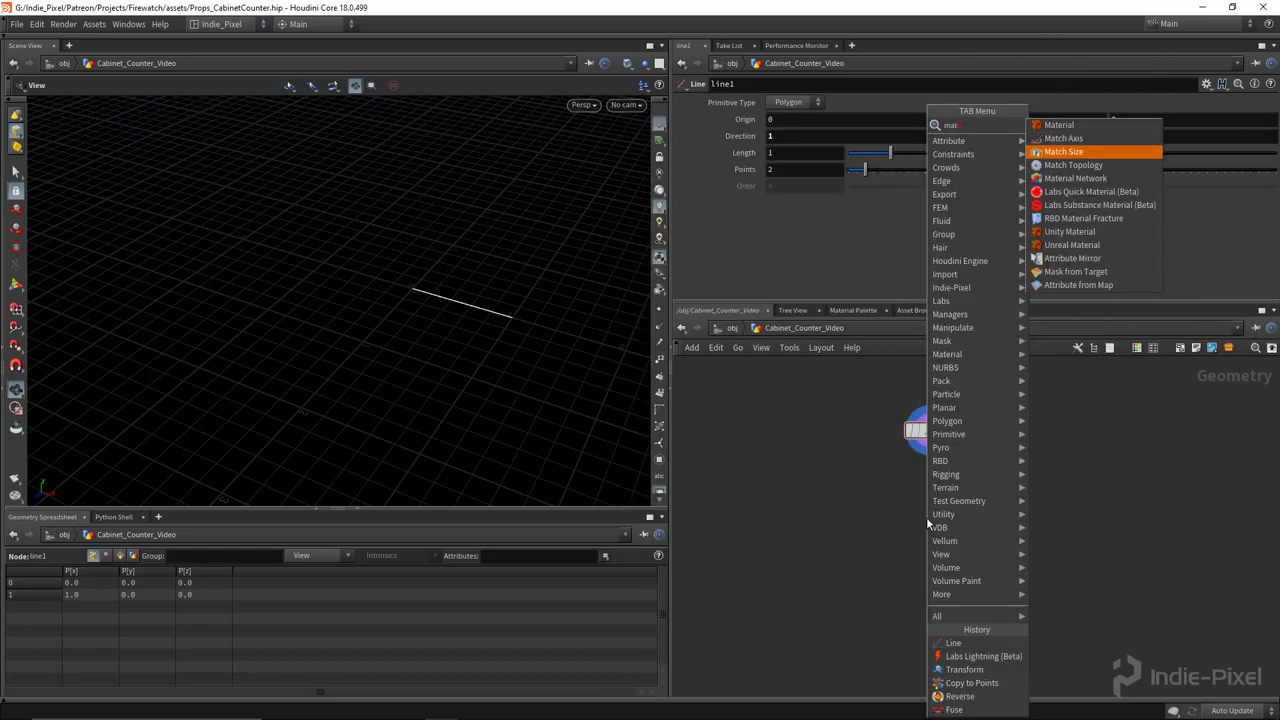
key("Return")
left_click(926, 510)
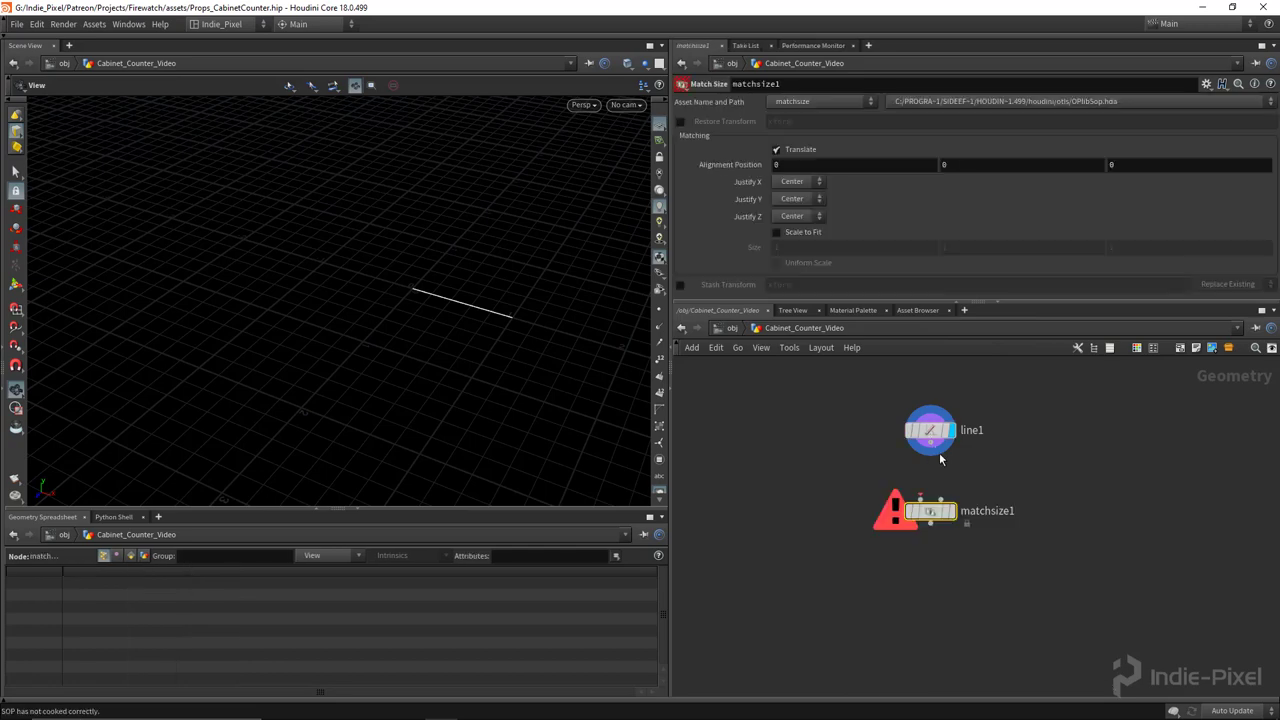
left_click(931, 455)
left_click(930, 503)
left_click(957, 484)
left_click_drag(930, 511, 930, 487)
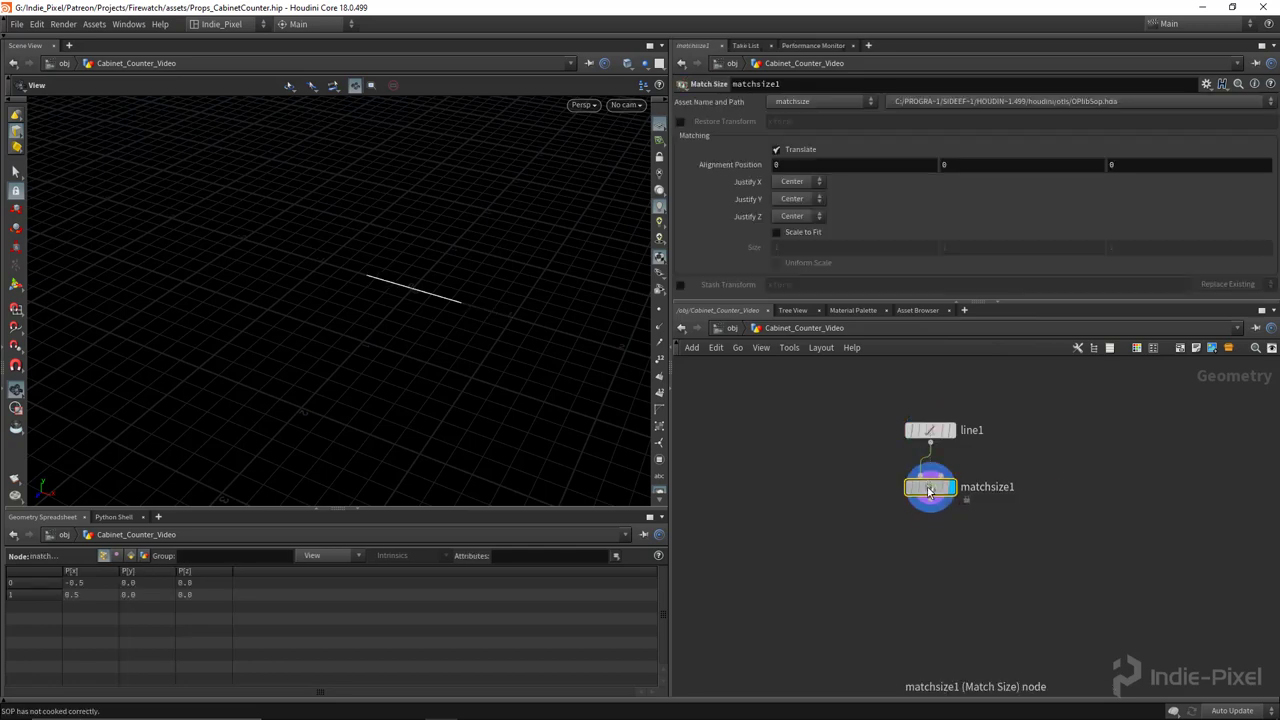
Turn on point number display for the centered line in the viewport
left_click_drag(386, 349, 470, 305)
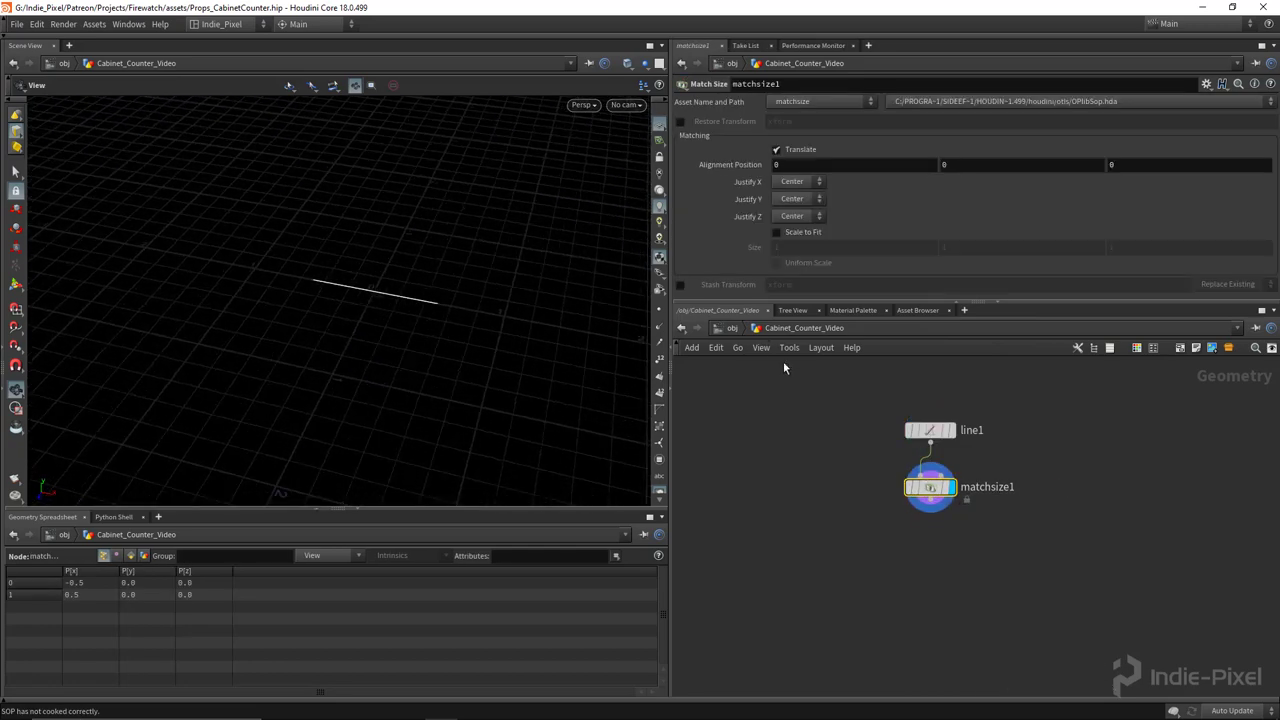
left_click(659, 358)
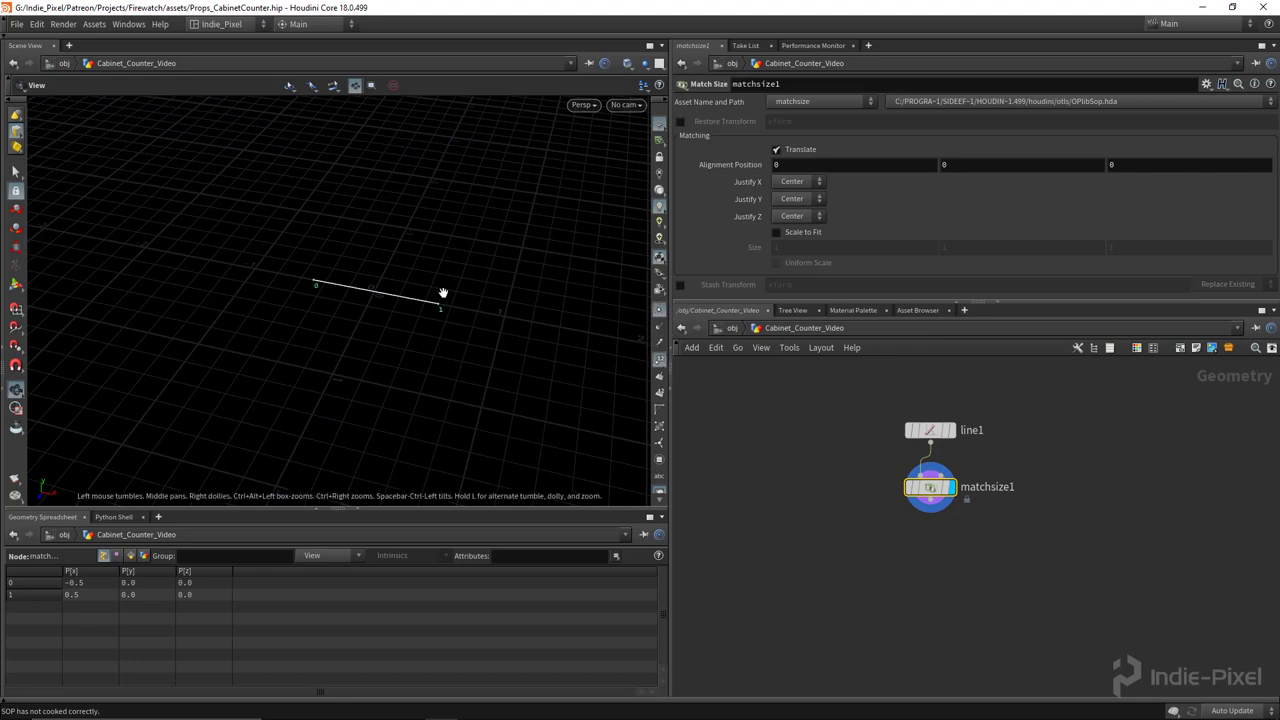
left_click_drag(480, 300, 530, 298)
Lengthen the line to about 1.43 units
left_click(930, 430)
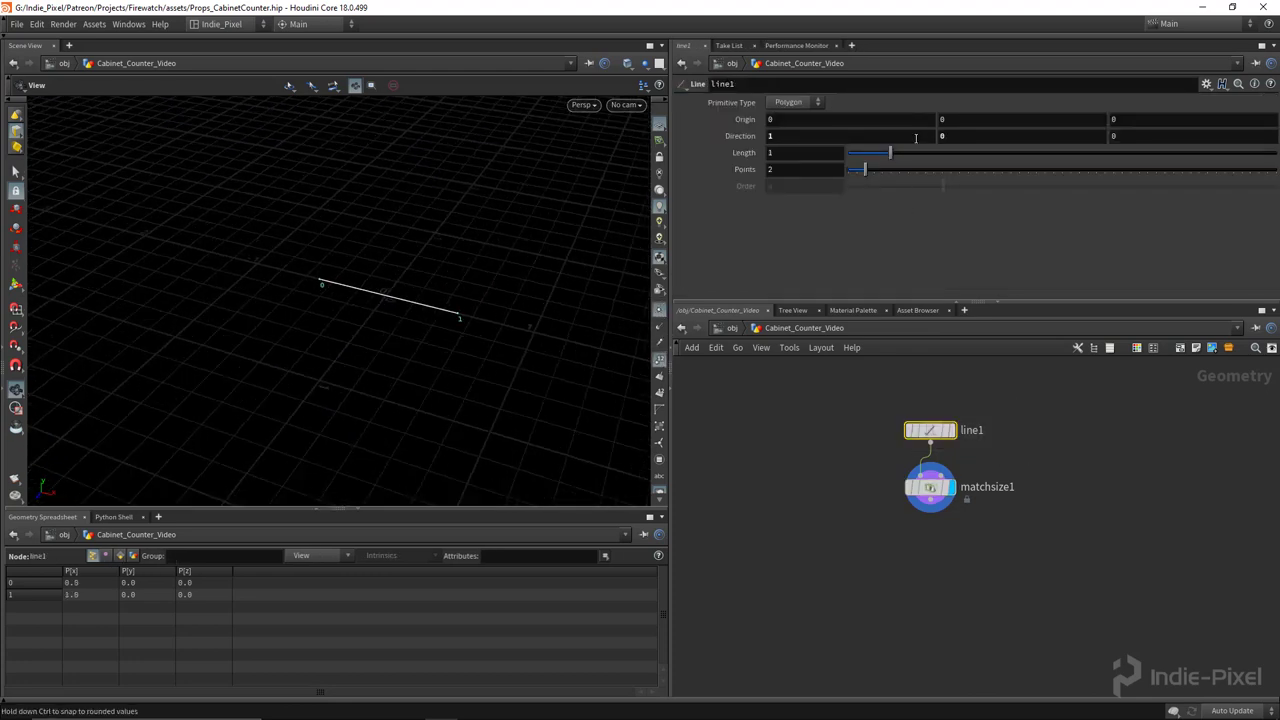
mouse_move(900, 160)
left_mouse_down()
mouse_move(889, 160)
mouse_move(909, 158)
left_mouse_up()
left_click_drag(434, 337, 480, 310)
Add a Sweep node fed by the Match Size node, align it directly below and display it
key("Tab")
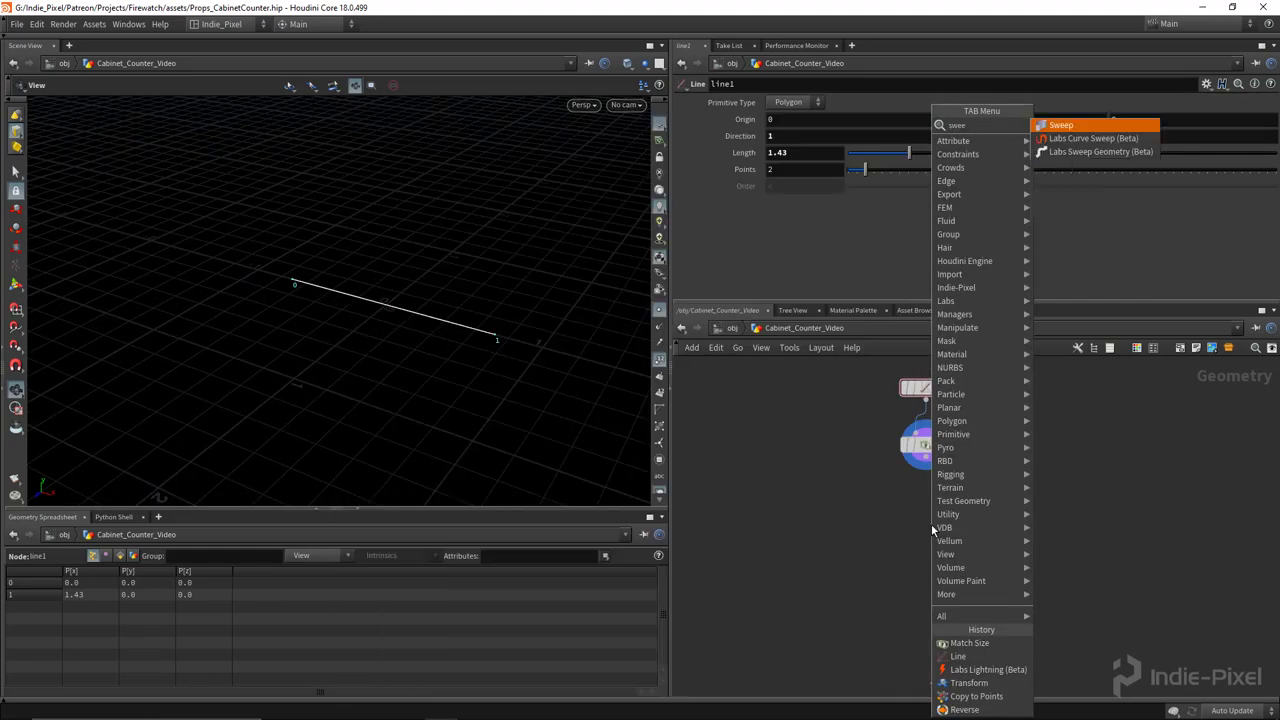
key("Escape")
left_click(918, 530)
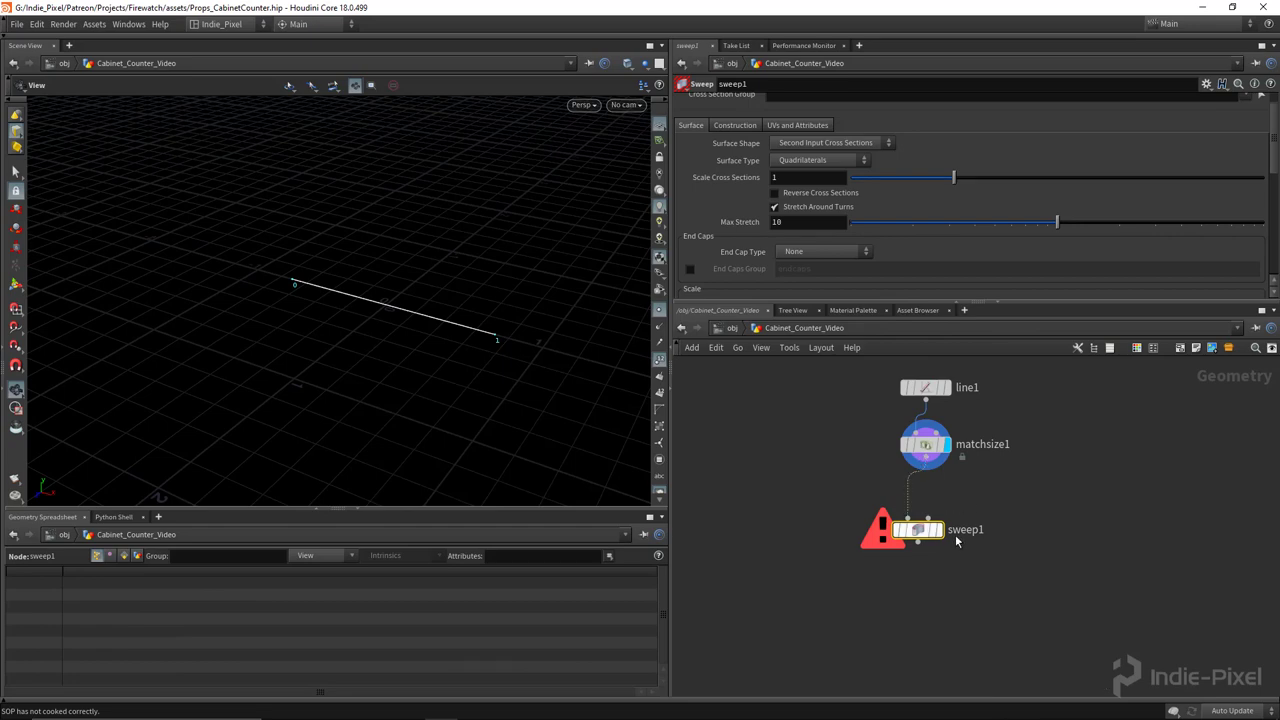
left_click_drag(918, 529, 918, 499)
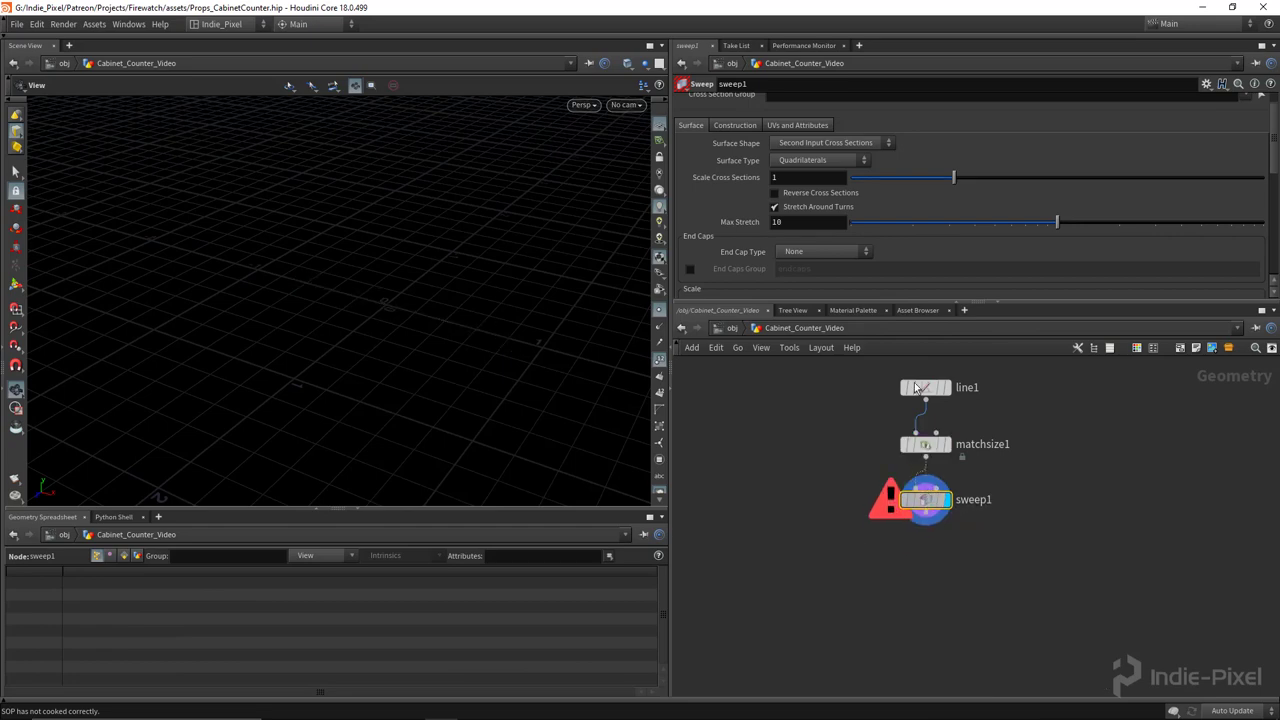
Set the sweep's surface shape to Ribbon with 1 column and a width of about 0.511
left_click(830, 143)
left_click(826, 197)
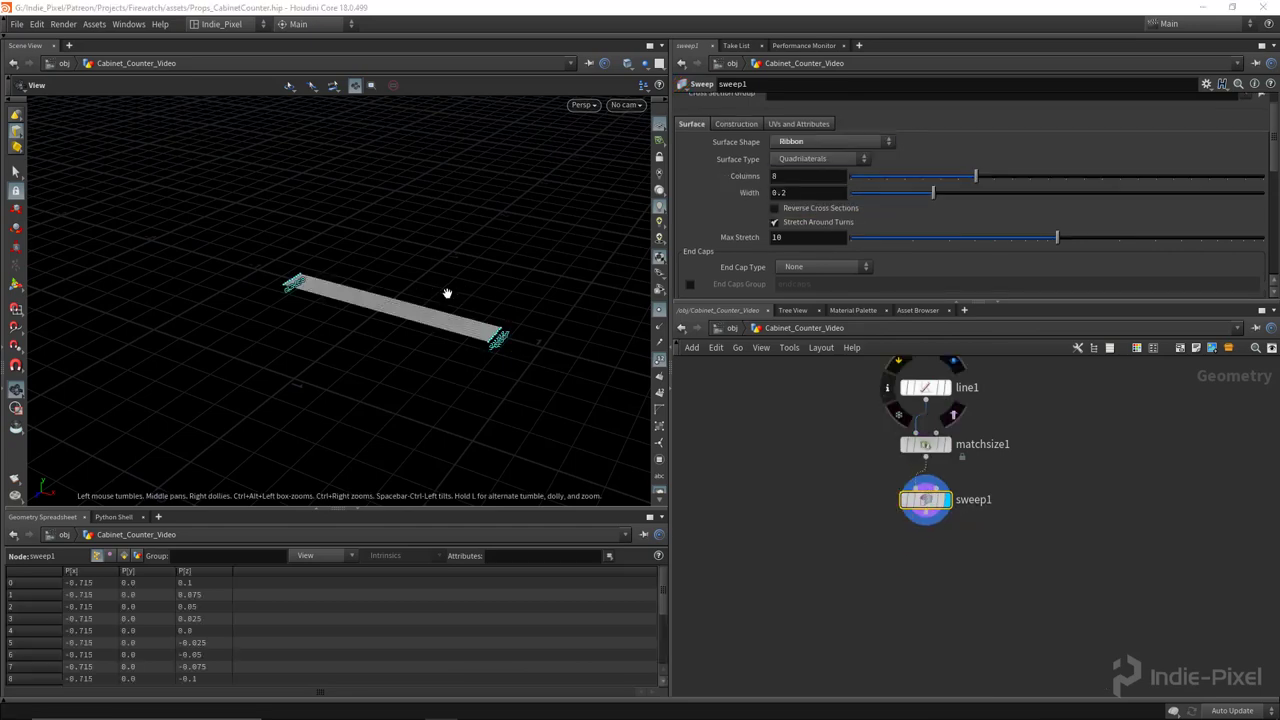
mouse_move(449, 289)
left_mouse_down()
mouse_move(567, 289)
mouse_move(417, 309)
mouse_move(430, 300)
left_mouse_up()
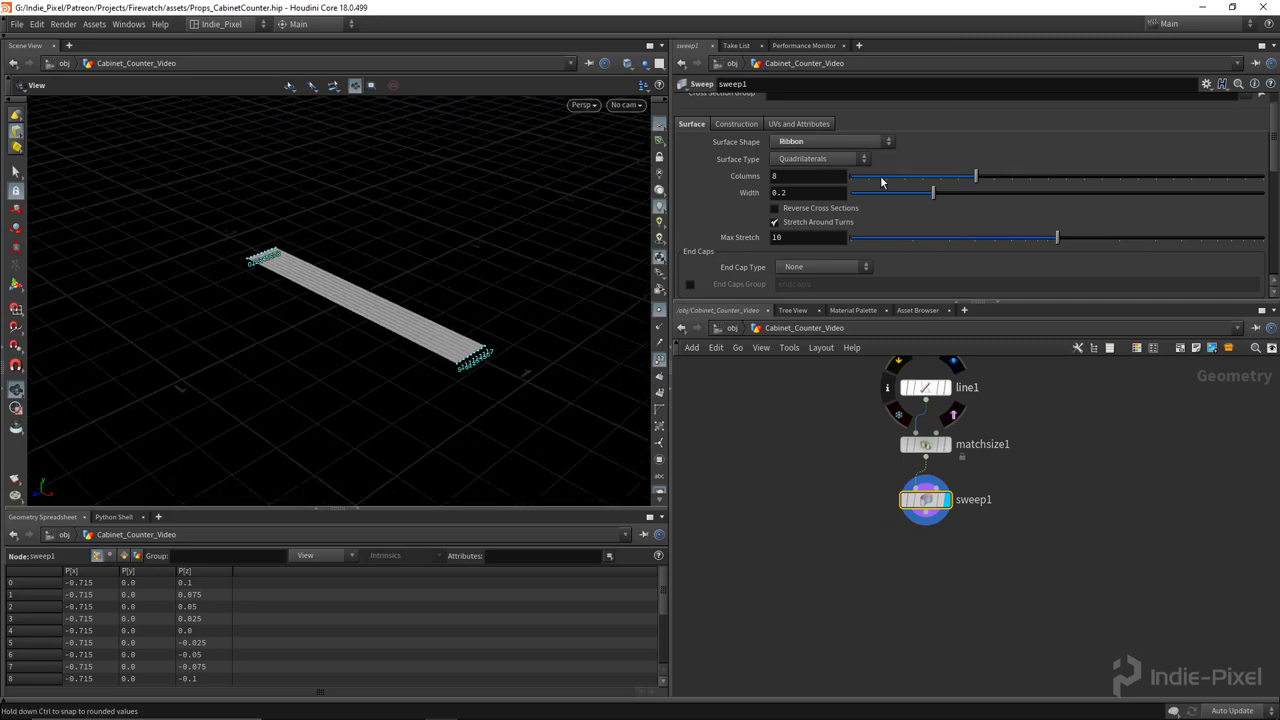
left_click_drag(882, 178, 855, 186)
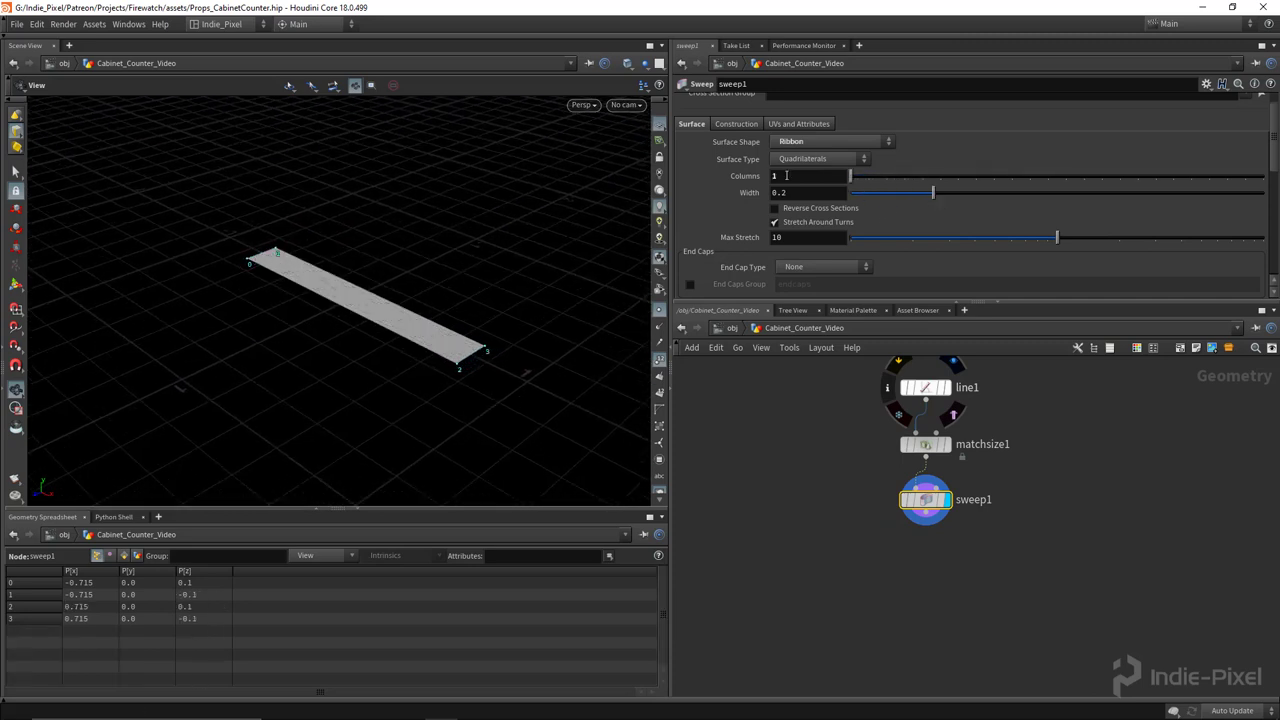
left_click_drag(932, 193, 1060, 192)
left_click_drag(338, 326, 309, 320)
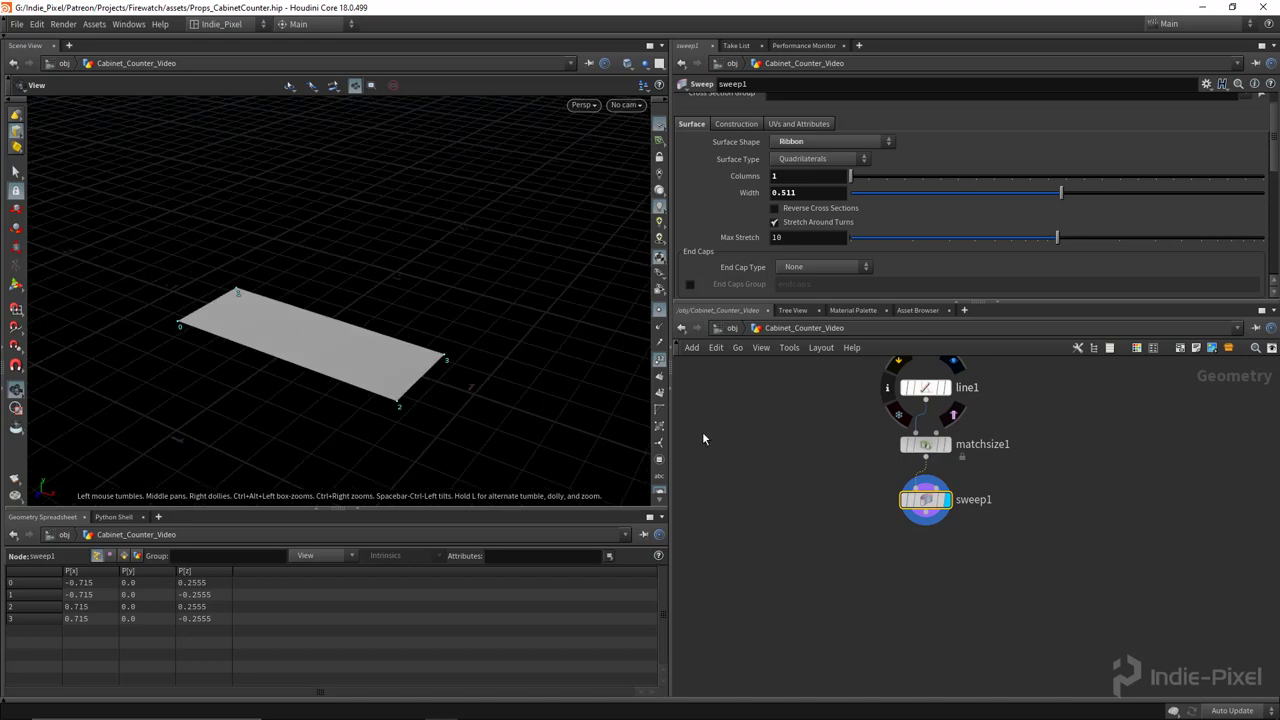
Add a Null after the Sweep node, name it OUT_BASE and display it
key("Tab")
type("nu")
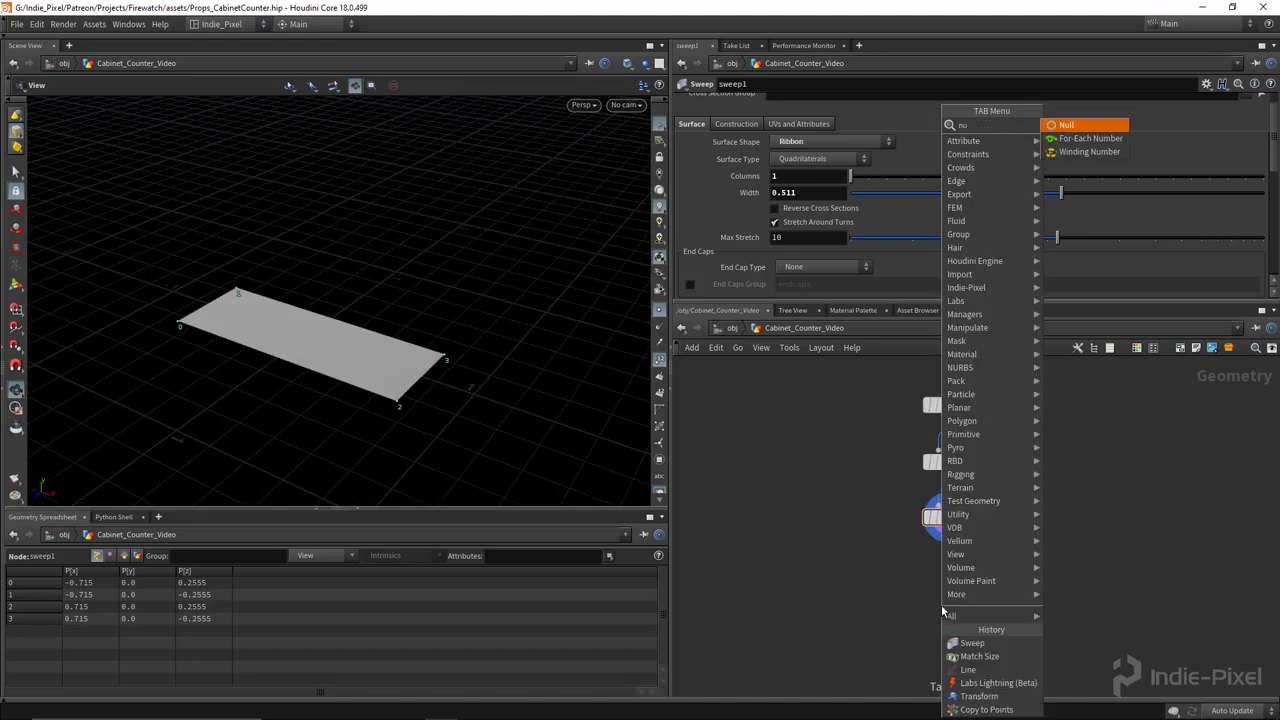
key("Return")
left_click(948, 603)
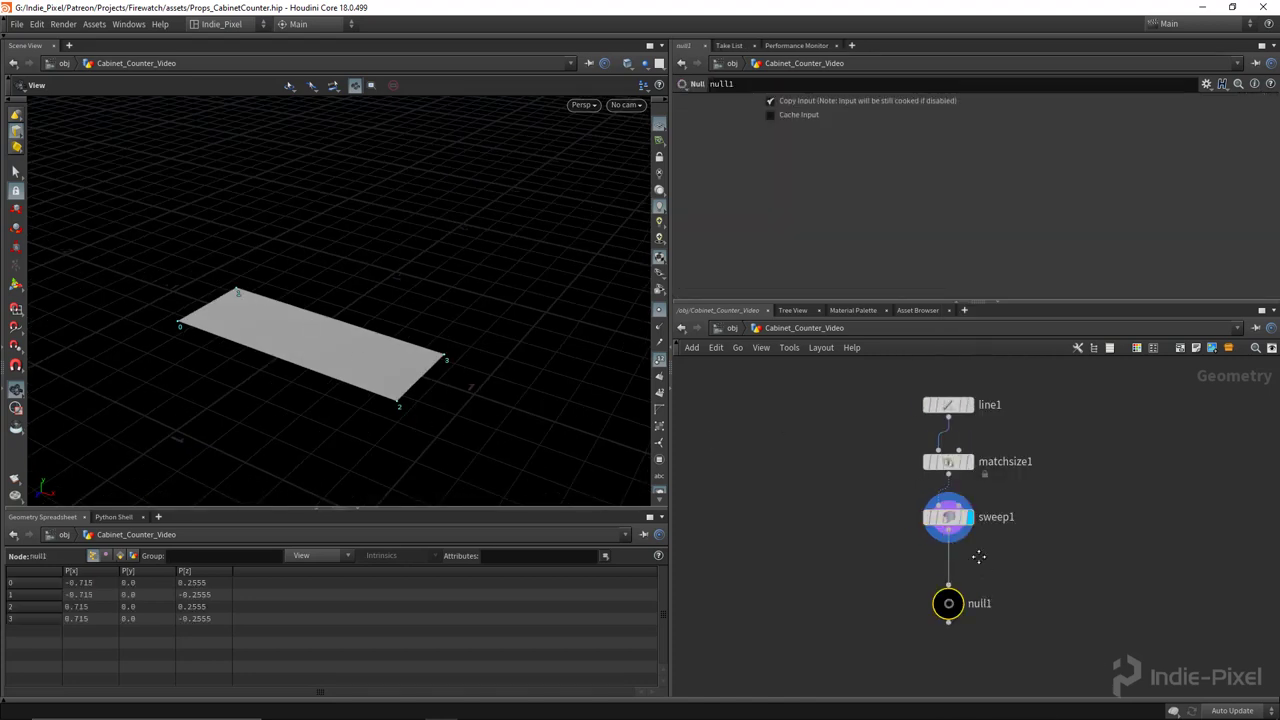
middle_click_drag(950, 555, 944, 495)
double_click(977, 543)
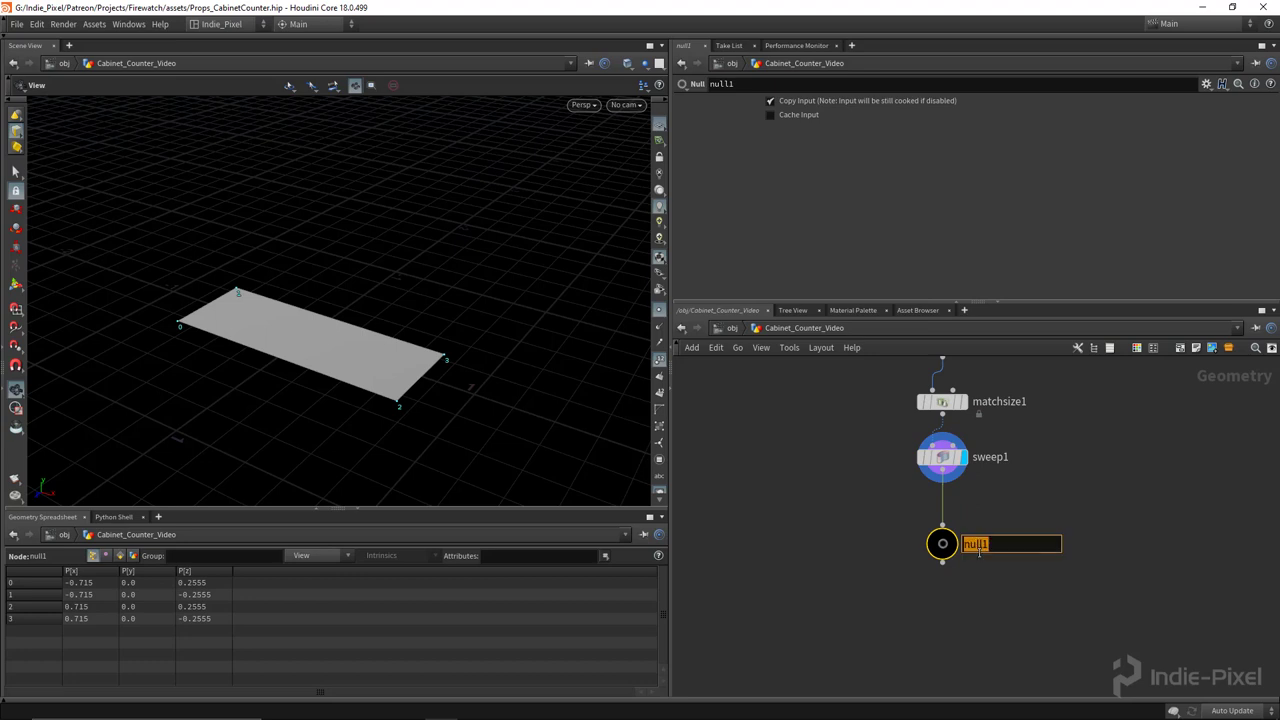
type("OUT_BASE")
key("Return")
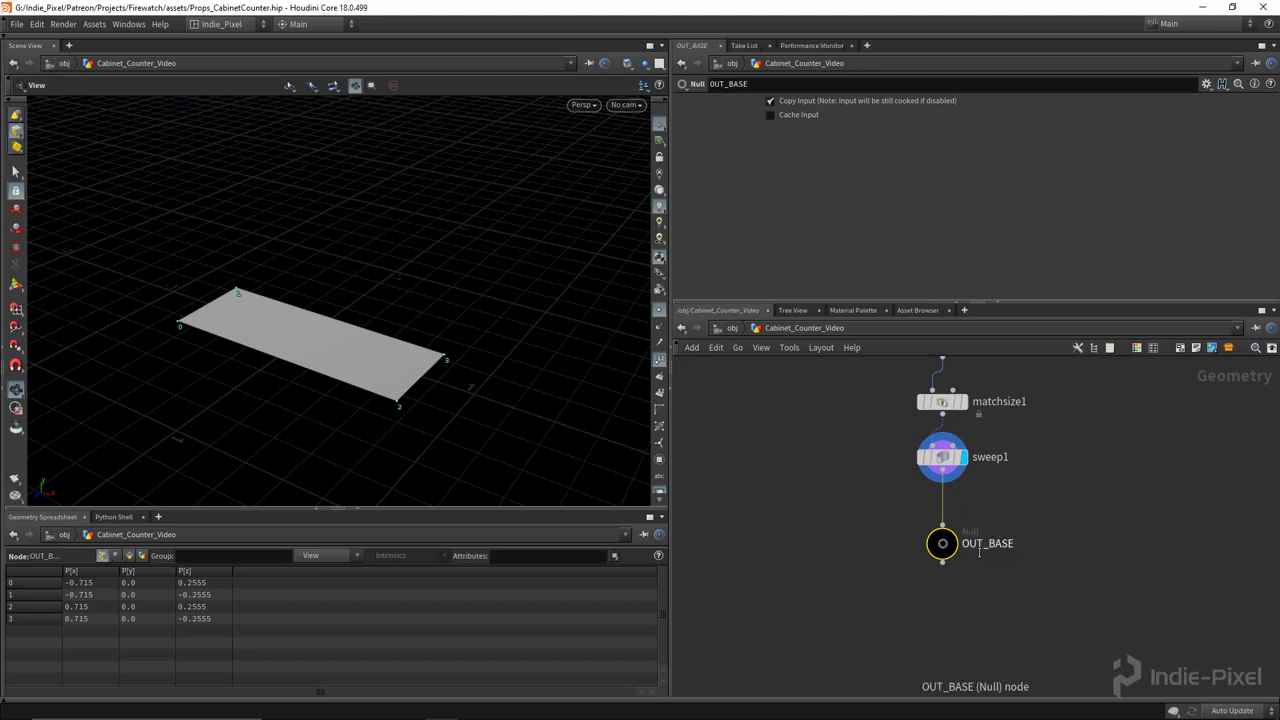
scroll(1018, 570, "down", 5)
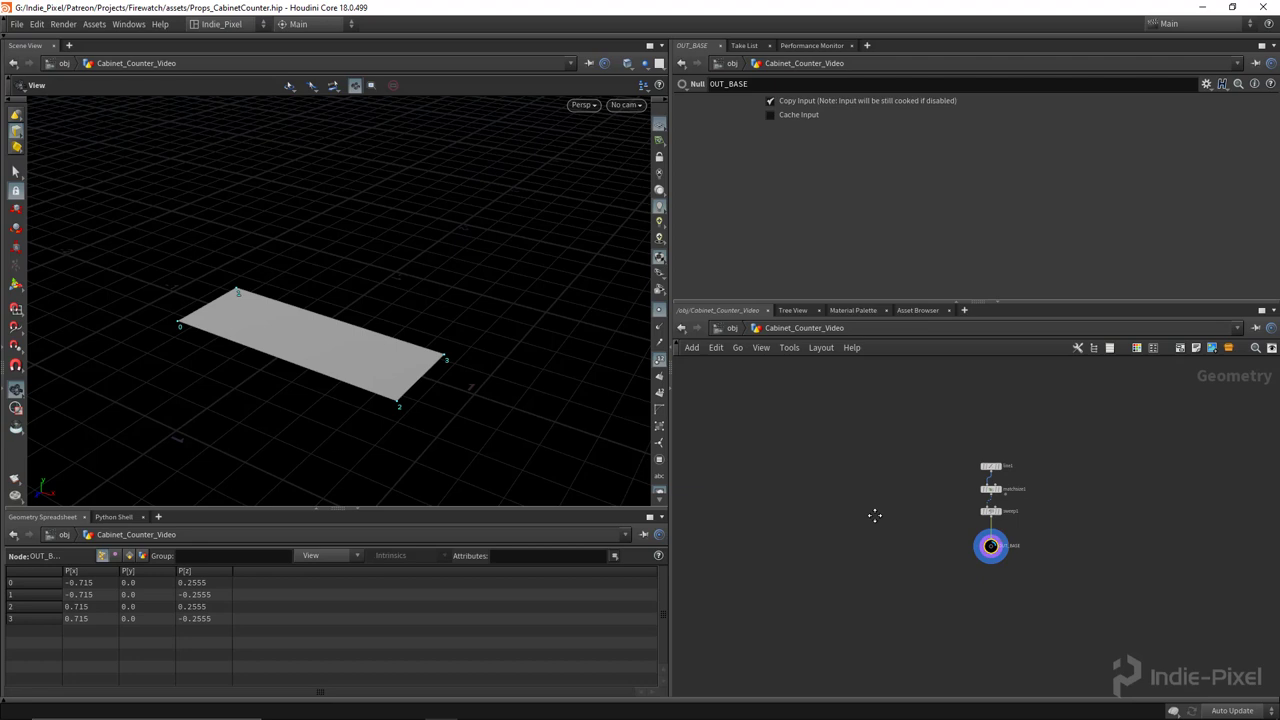
Add a separate Null node beside the base network and name it controls
scroll(866, 550, "up", 2)
key("Tab")
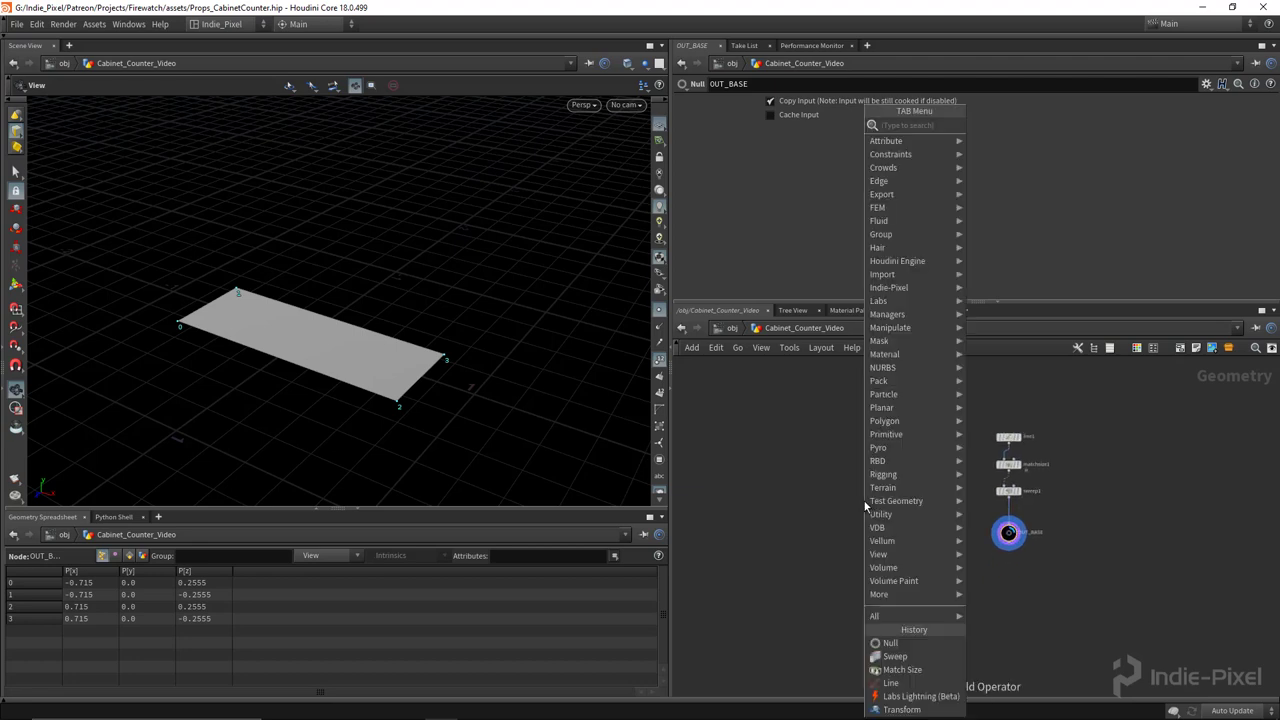
type("null")
key("Return")
left_click(864, 501)
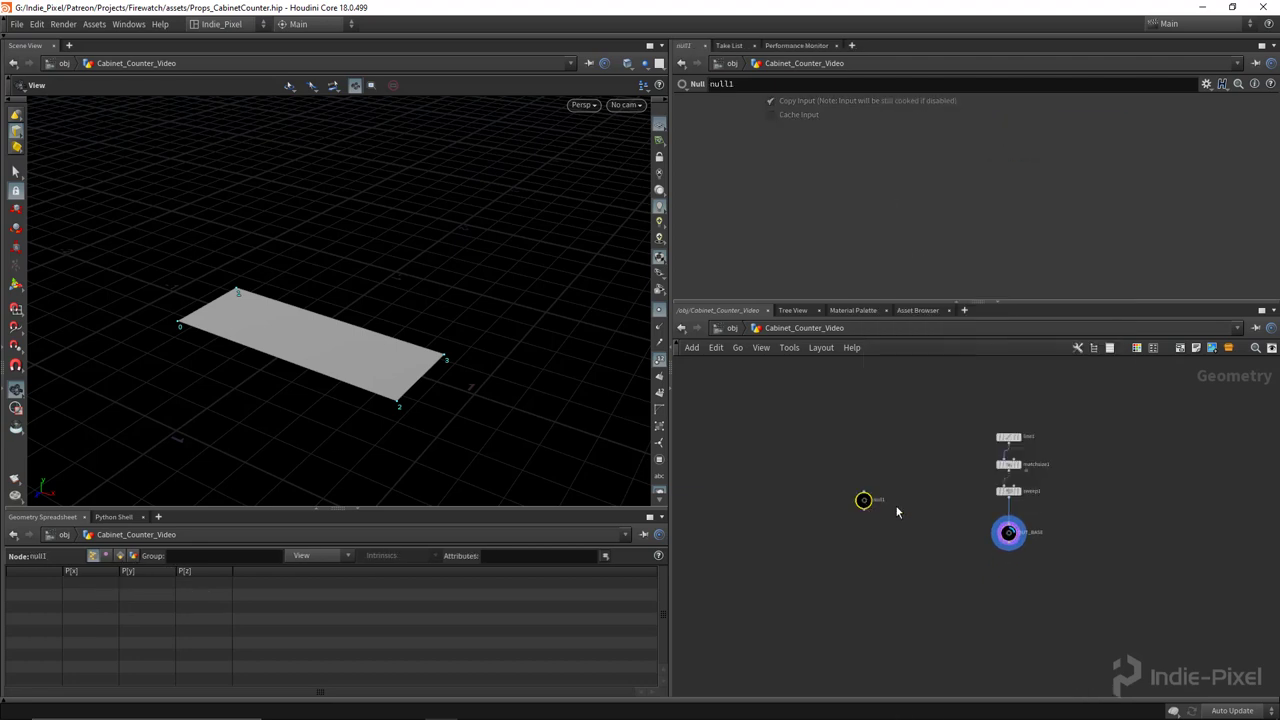
scroll(897, 512, "up", 3)
double_click(862, 497)
type("controls")
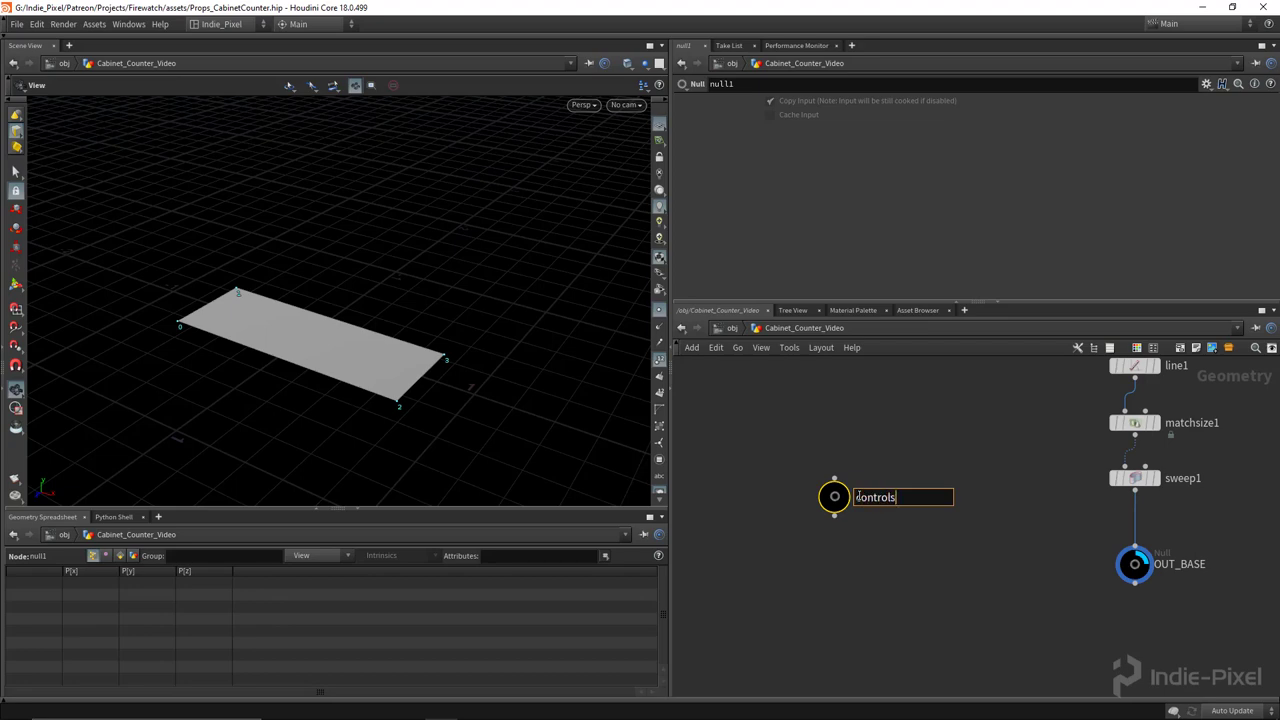
key("Return")
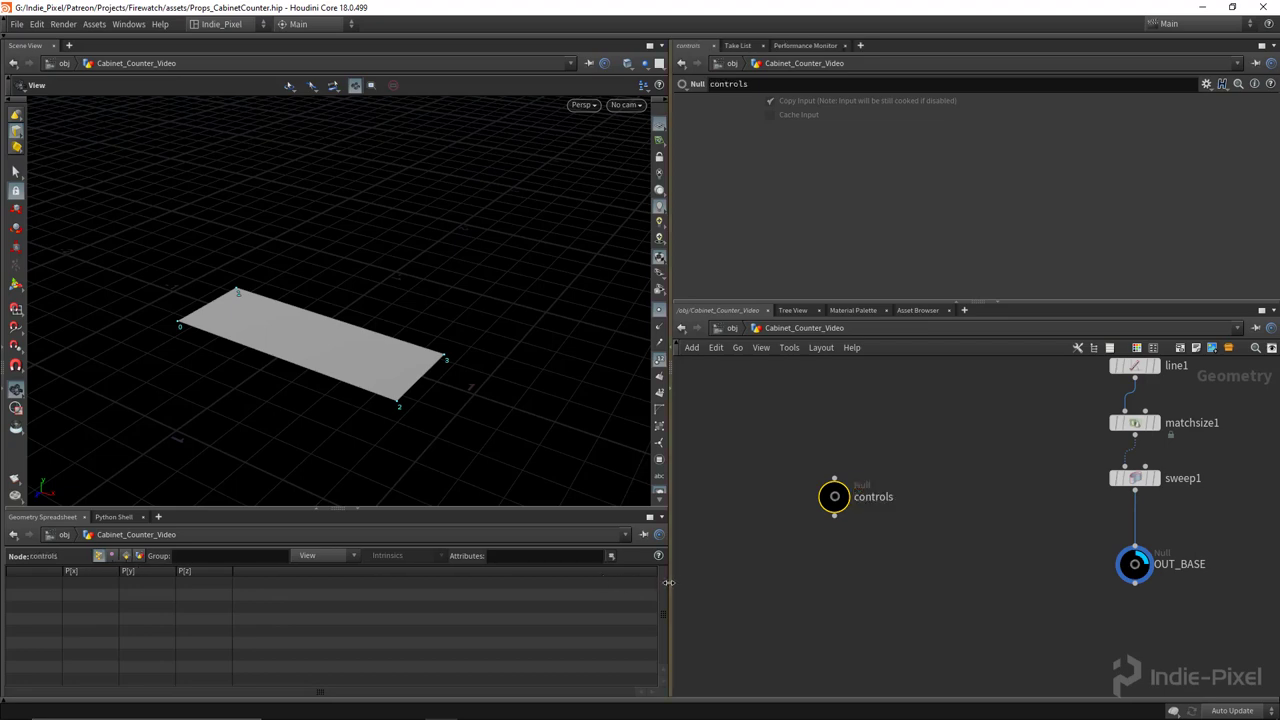
Color the controls node red and give it a rectangular shape with one clipped corner
left_click_drag(670, 580, 615, 580)
left_click_drag(375, 366, 365, 355)
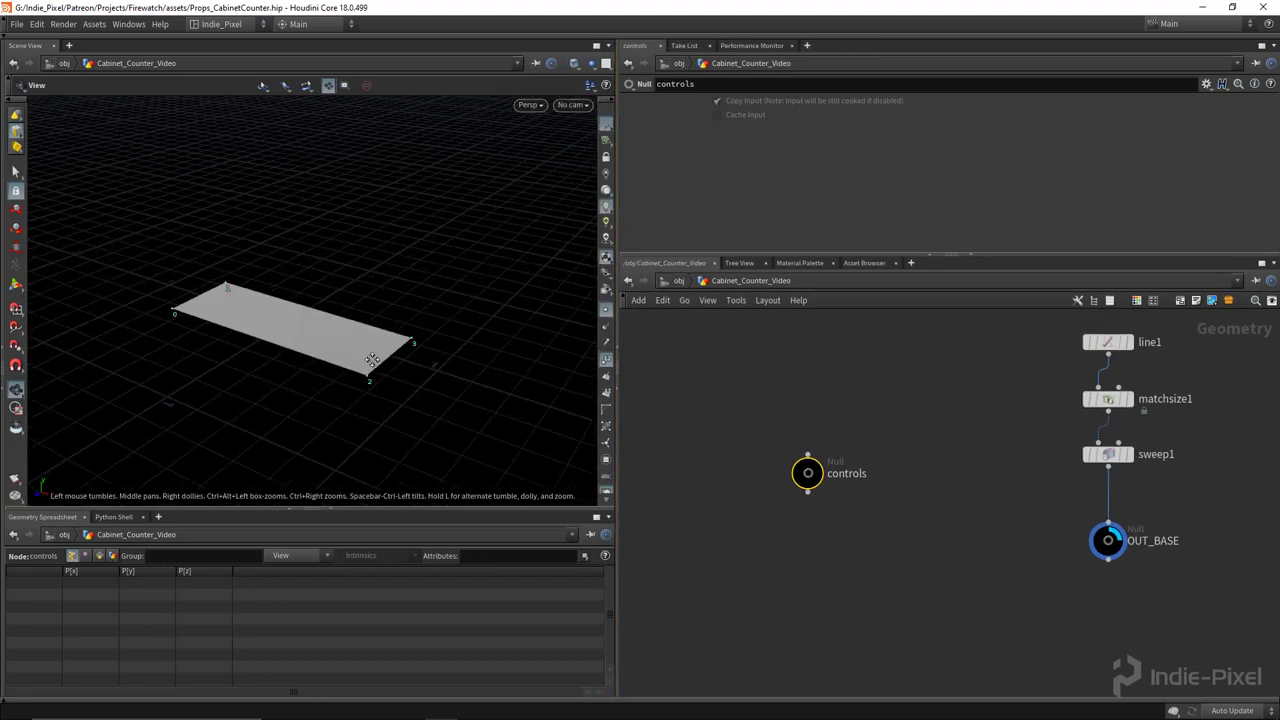
middle_click_drag(806, 571, 775, 495)
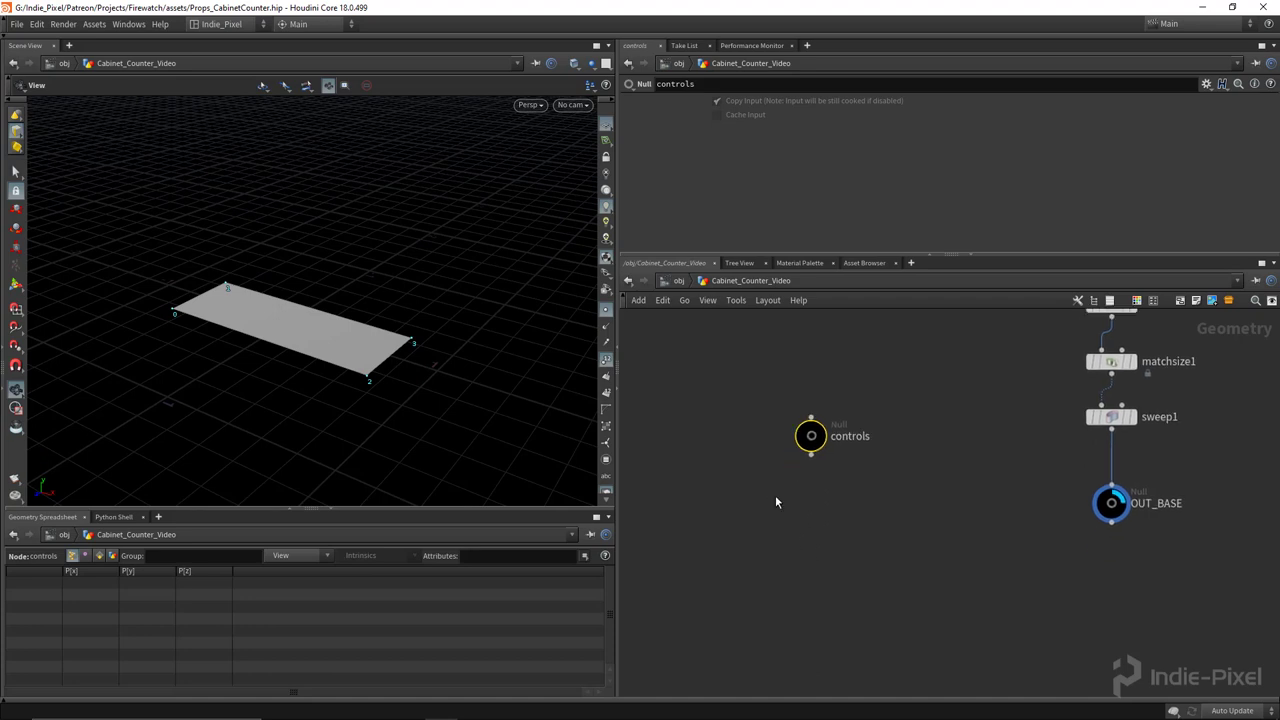
key("c")
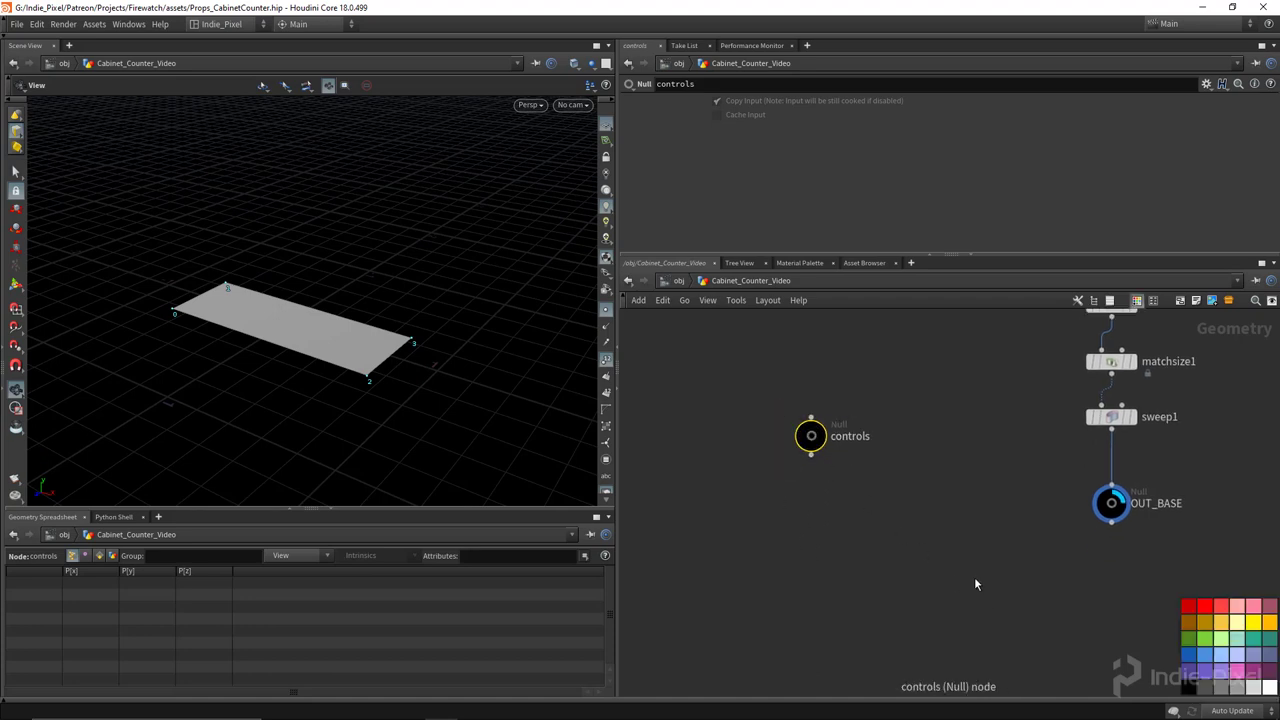
left_click(1188, 606)
key("c")
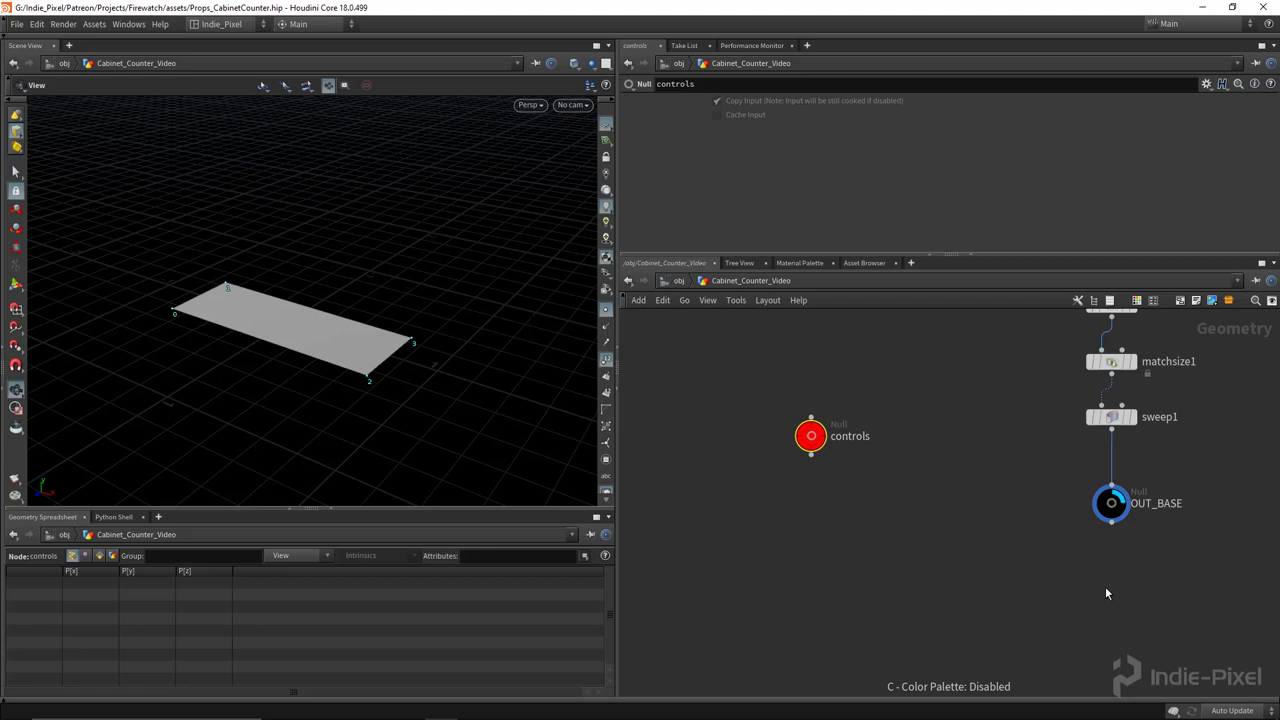
key("s")
left_click(1210, 648)
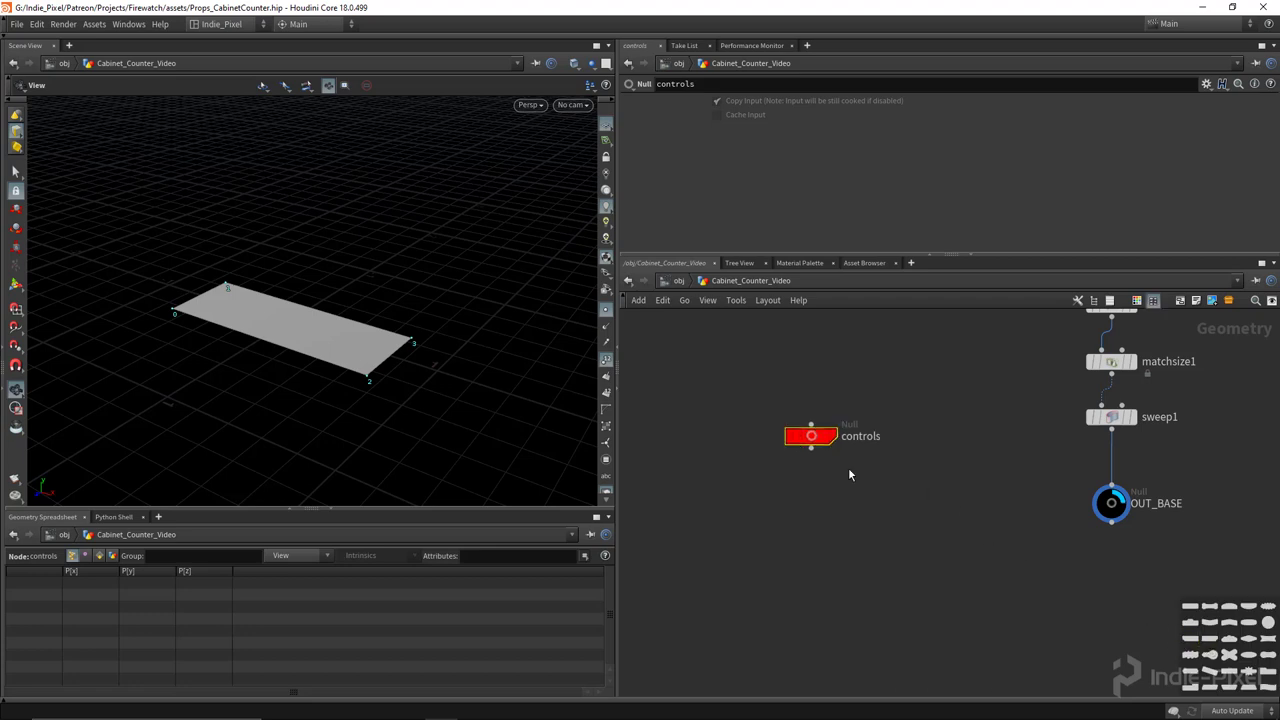
middle_click_drag(849, 471, 847, 478)
left_click_drag(814, 440, 835, 423)
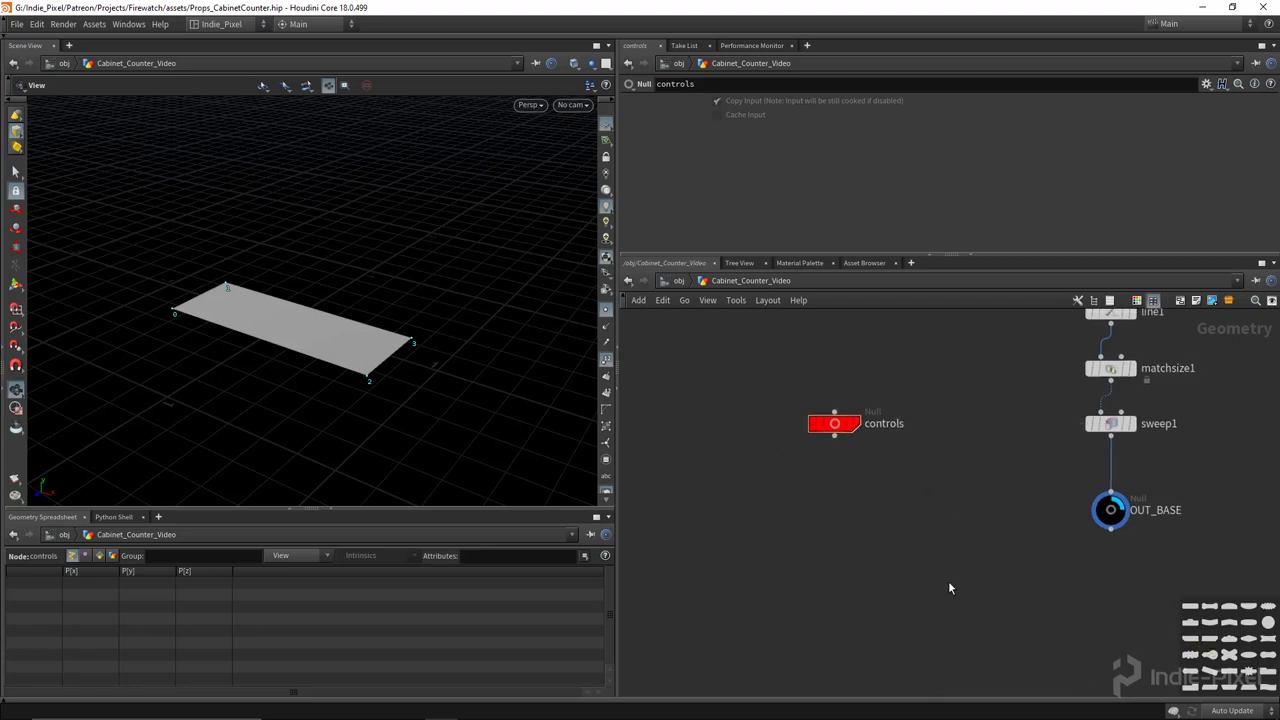
key("s")
key("h")
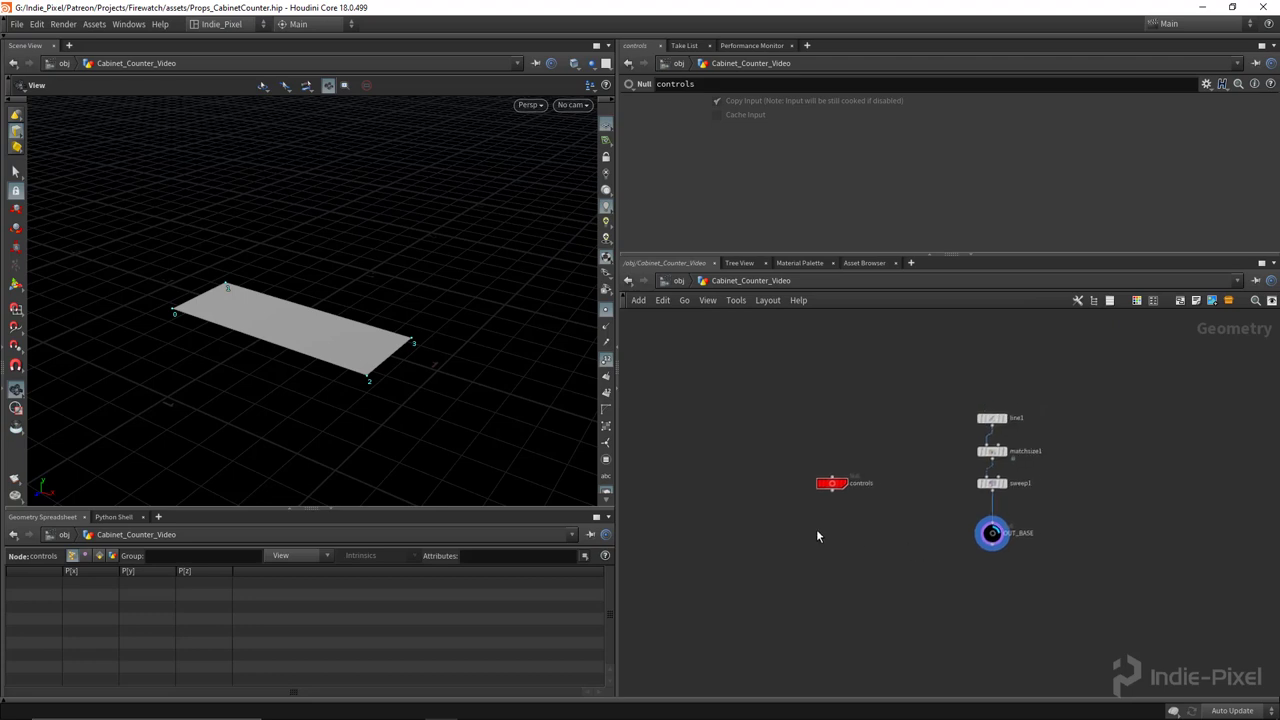
Open the parameter interface editor for the controls node and make the Copy Input and Cache Input parameters invisible
left_click_drag(618, 607, 565, 607)
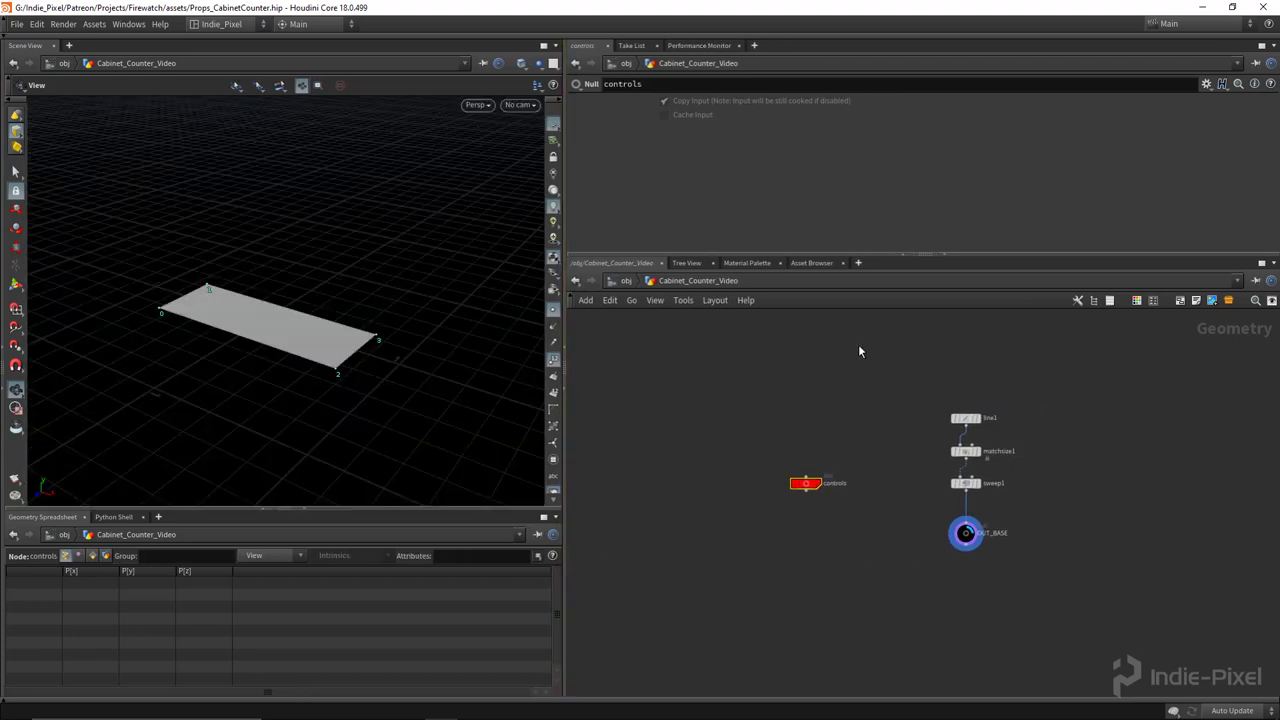
left_click_drag(1008, 256, 1008, 287)
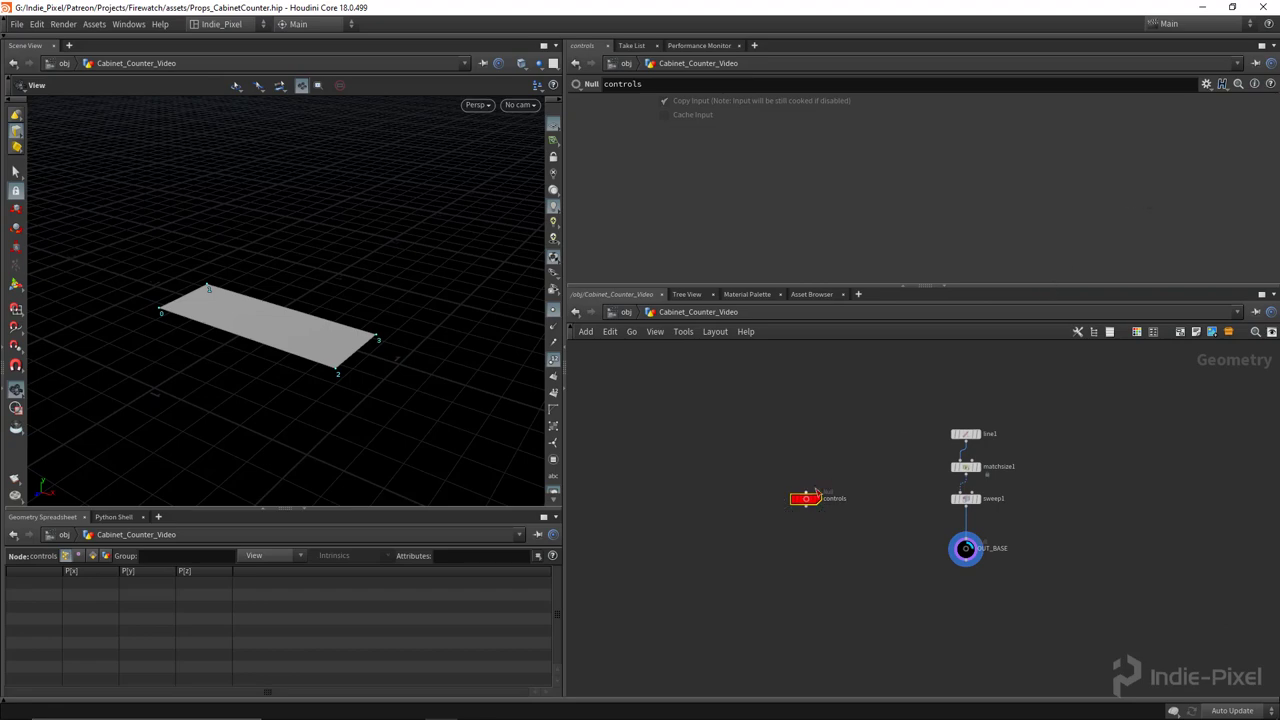
left_click(1207, 86)
left_click(1100, 126)
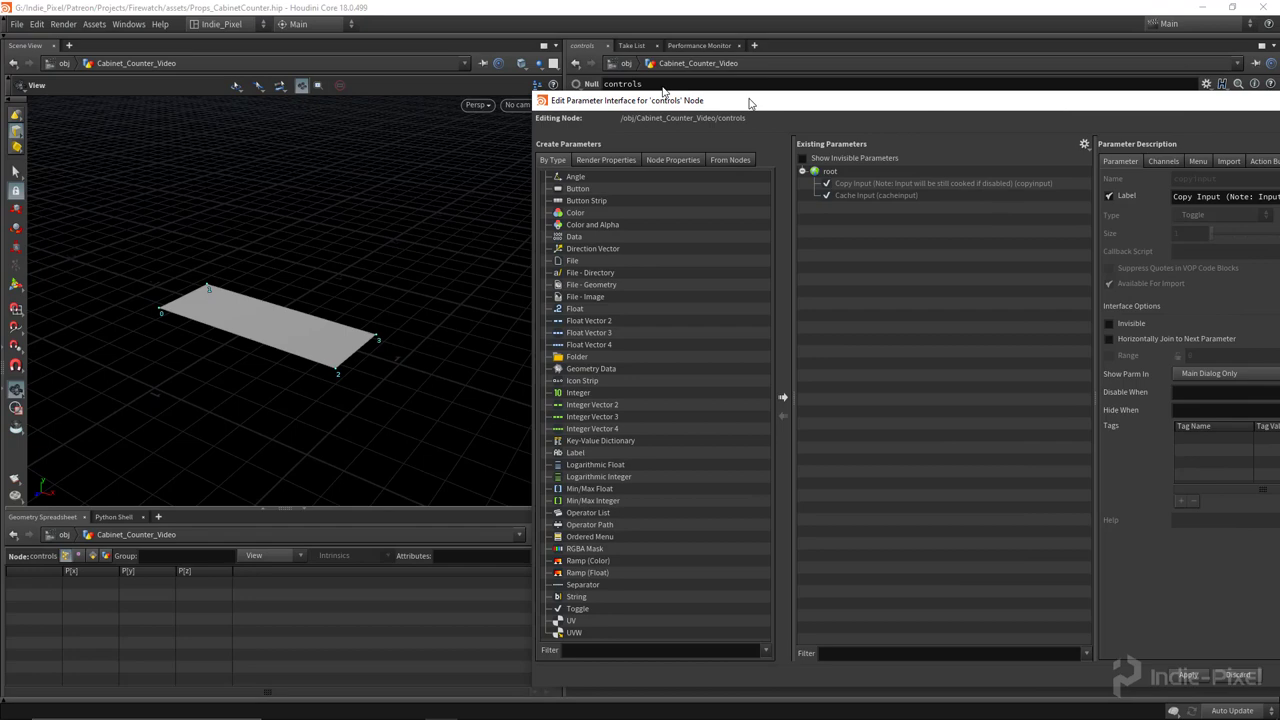
left_click_drag(749, 101, 394, 72)
left_click(514, 152)
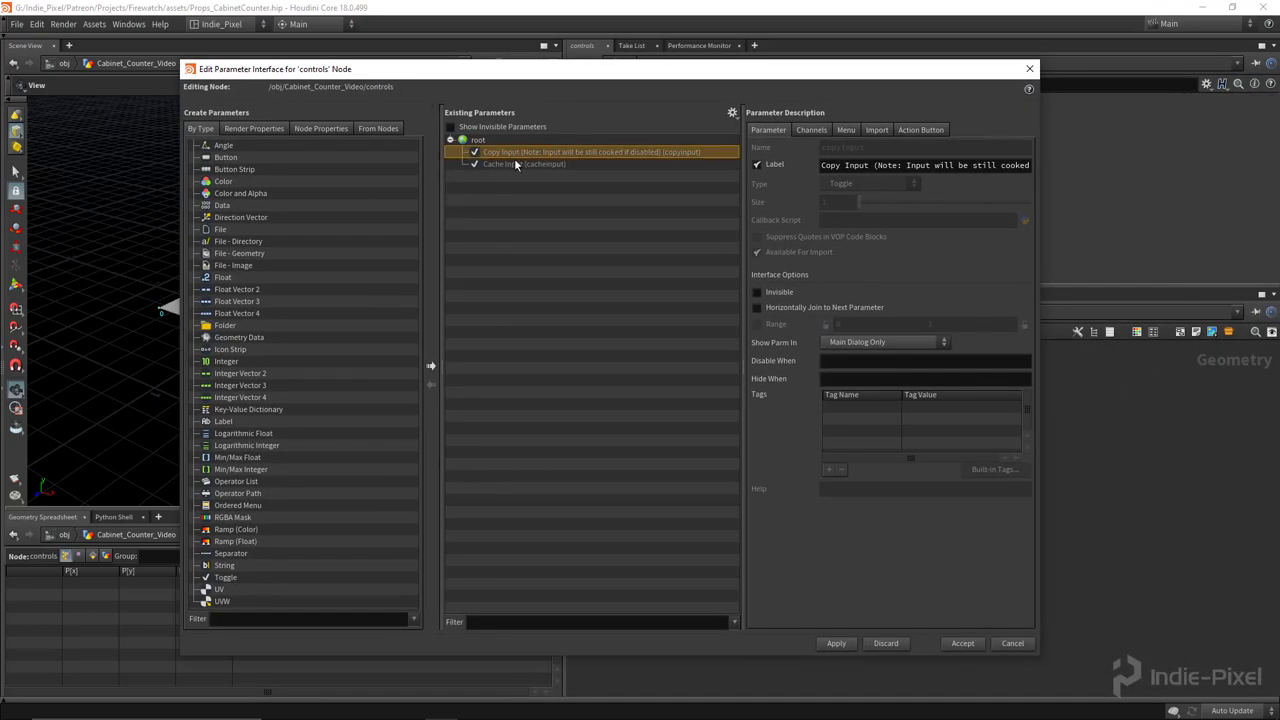
left_click(515, 164, "shift")
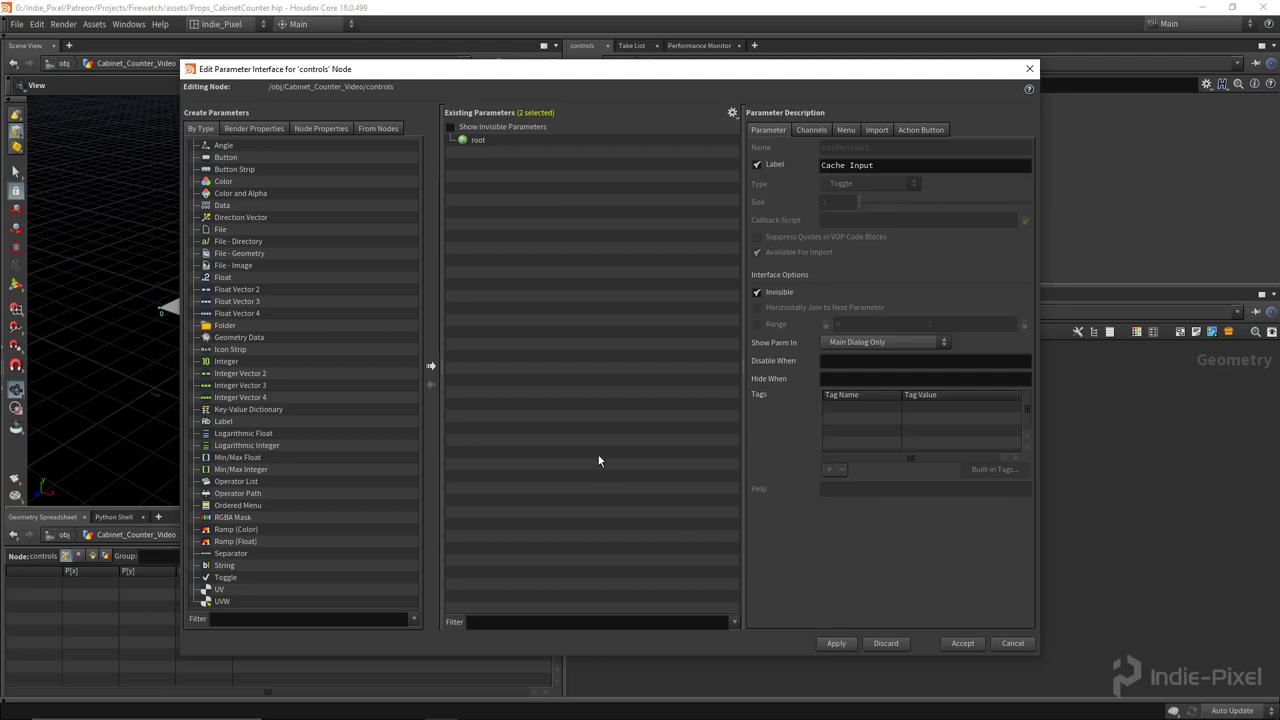
Add two float parameters to the controls node and give the first the name base_width and label Width
double_click(222, 279)
left_click_drag(217, 283, 520, 166)
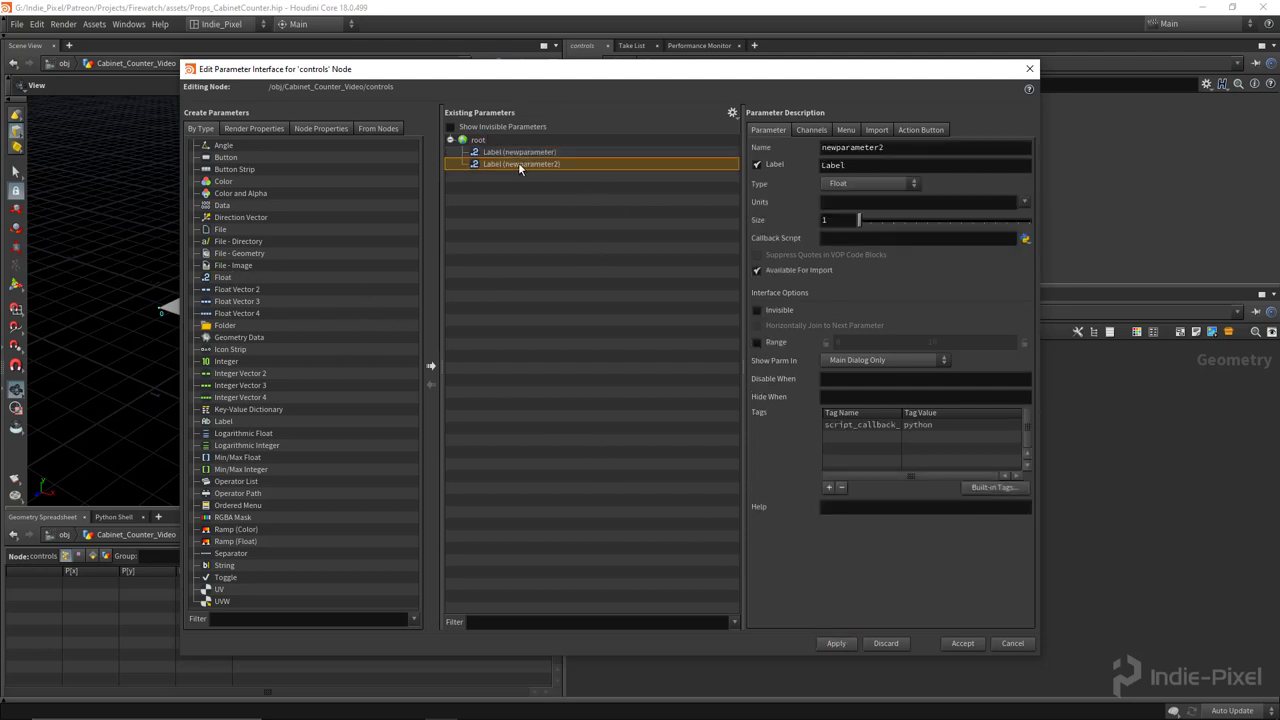
double_click(899, 146)
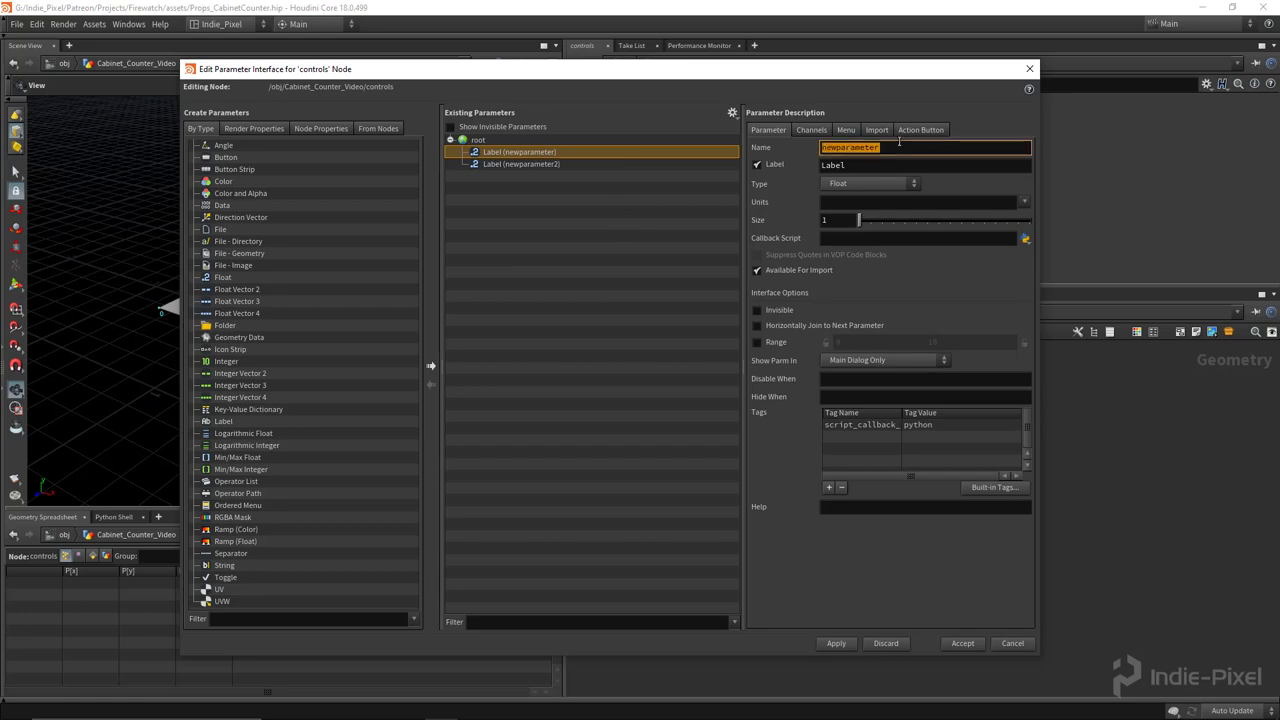
type("base_width")
key("Return")
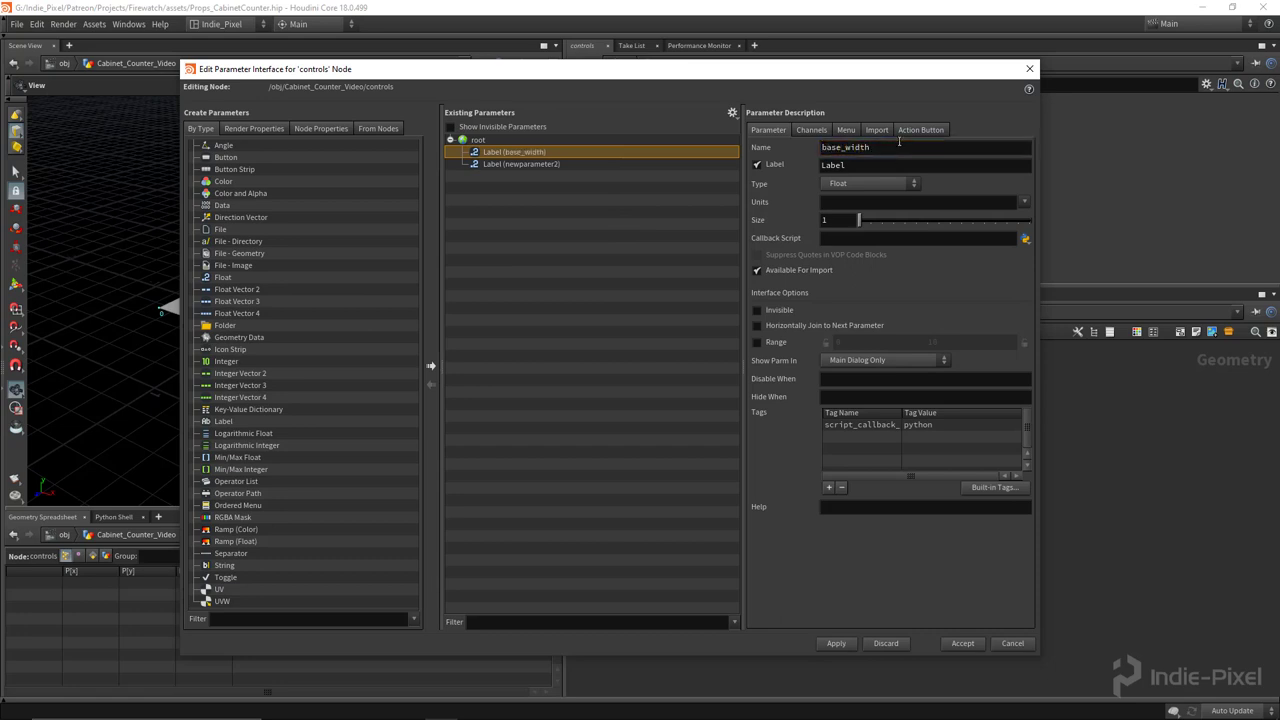
double_click(896, 166)
type("Width")
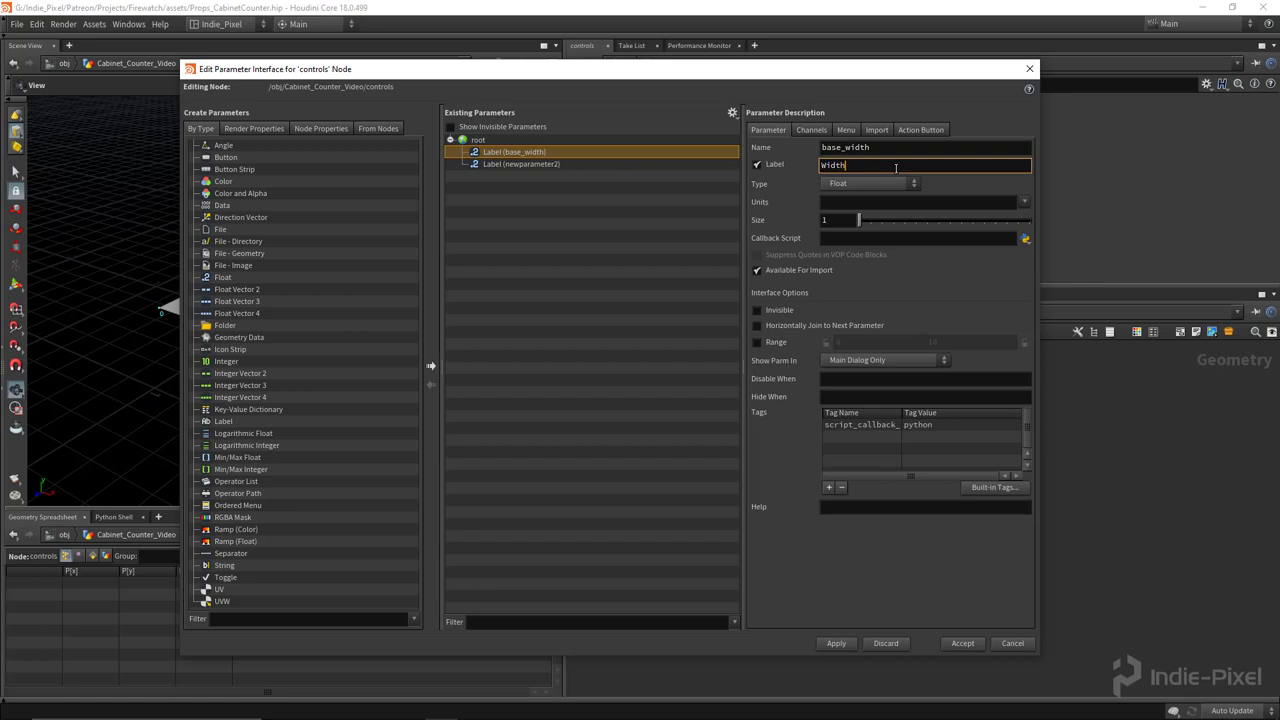
key("Return")
Give the second float parameter the name base_depth and label Depth, and apply the changes
left_click(576, 165)
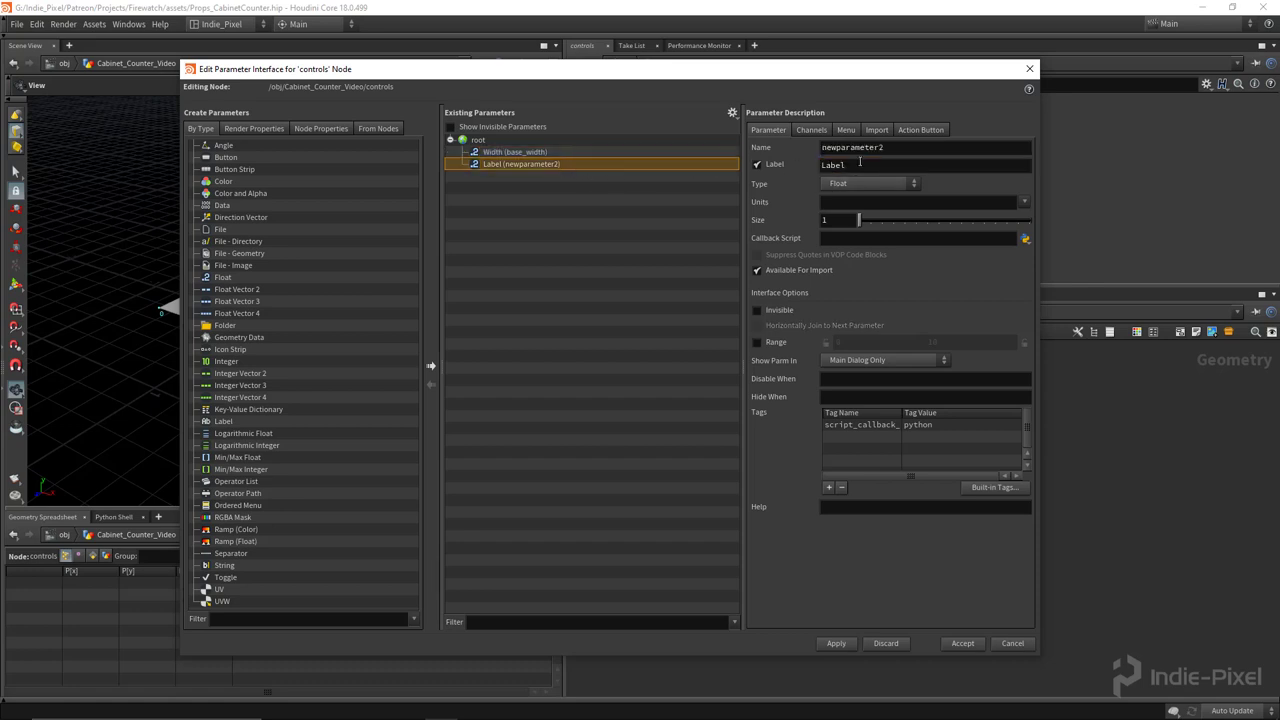
double_click(889, 147)
type("base_de")
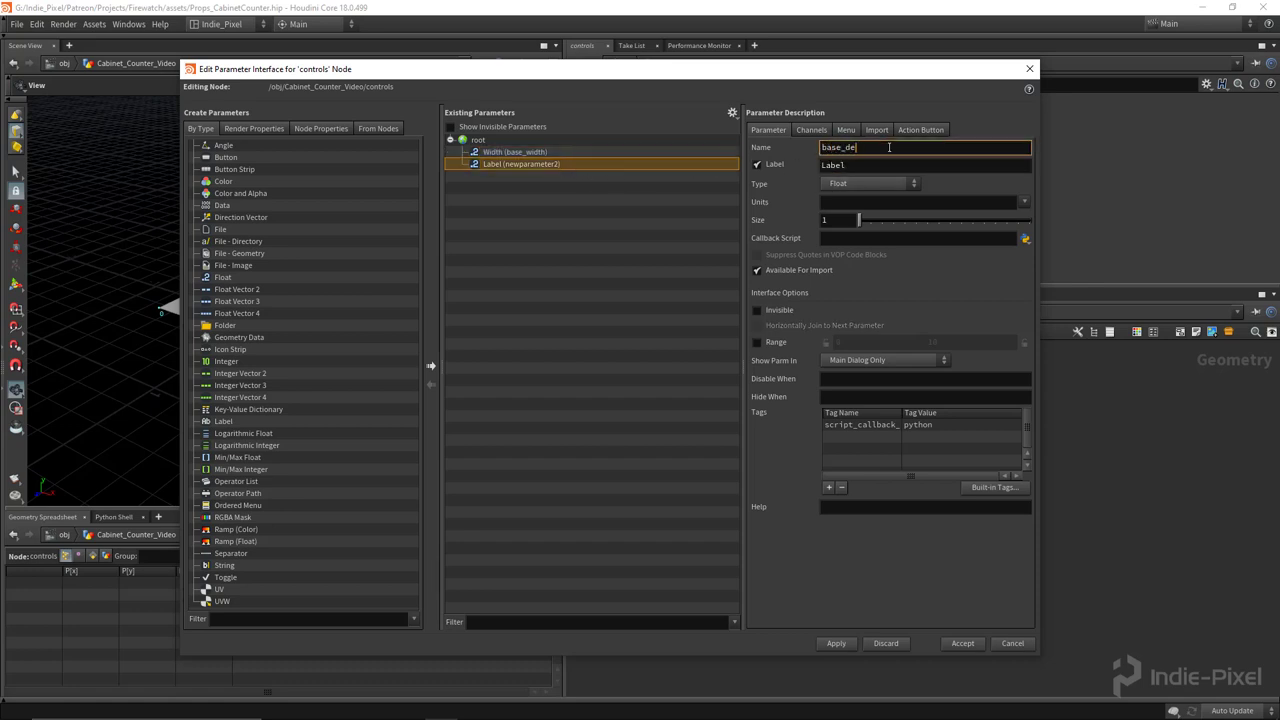
type("pth")
key("Tab")
type("Depth")
key("Return")
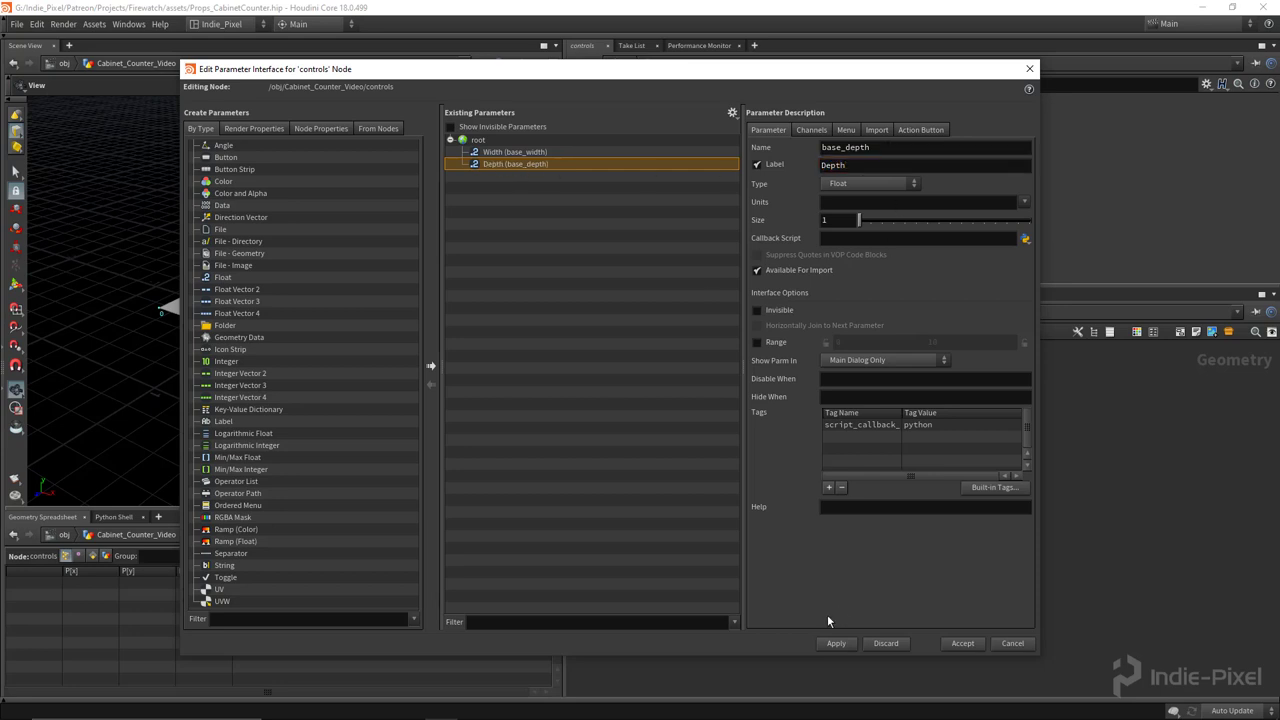
left_click(836, 644)
Add a folder under root and place the Width and Depth parameters inside it
left_click_drag(218, 324, 505, 152)
left_click(519, 172)
left_click(516, 164, "shift")
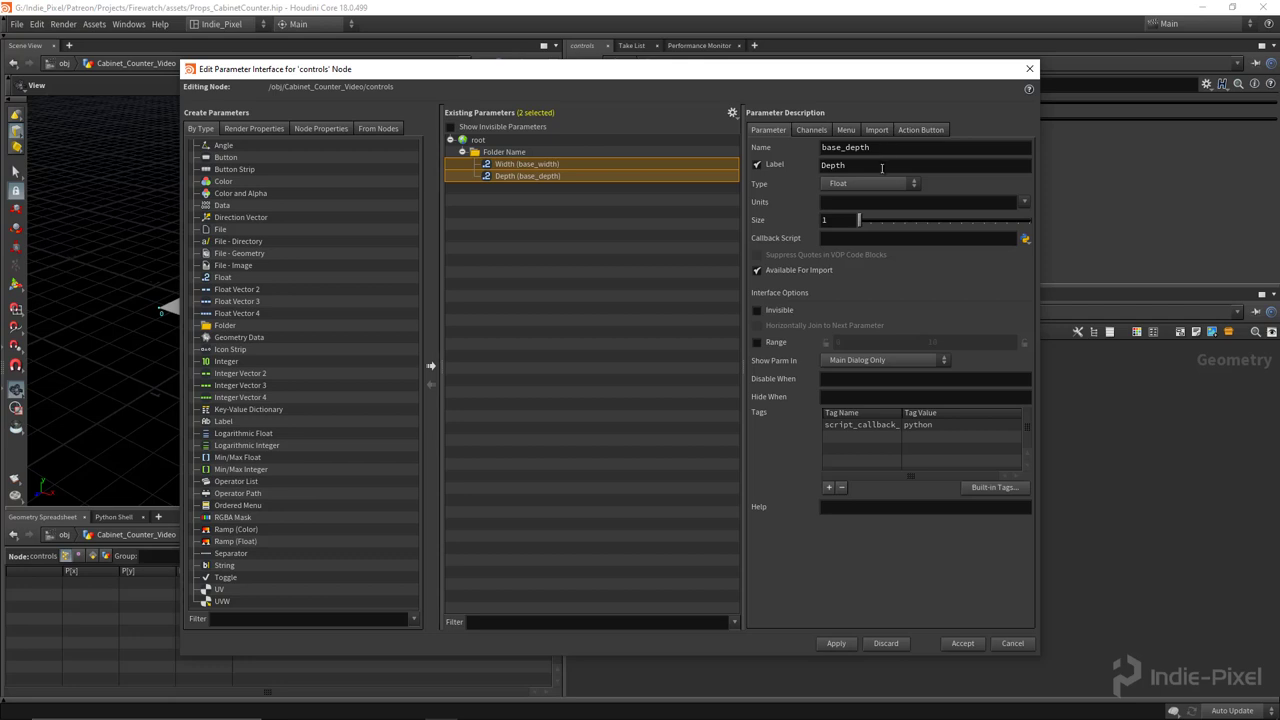
Name the new folder "base folder" and label it Base
left_click(508, 153)
double_click(870, 149)
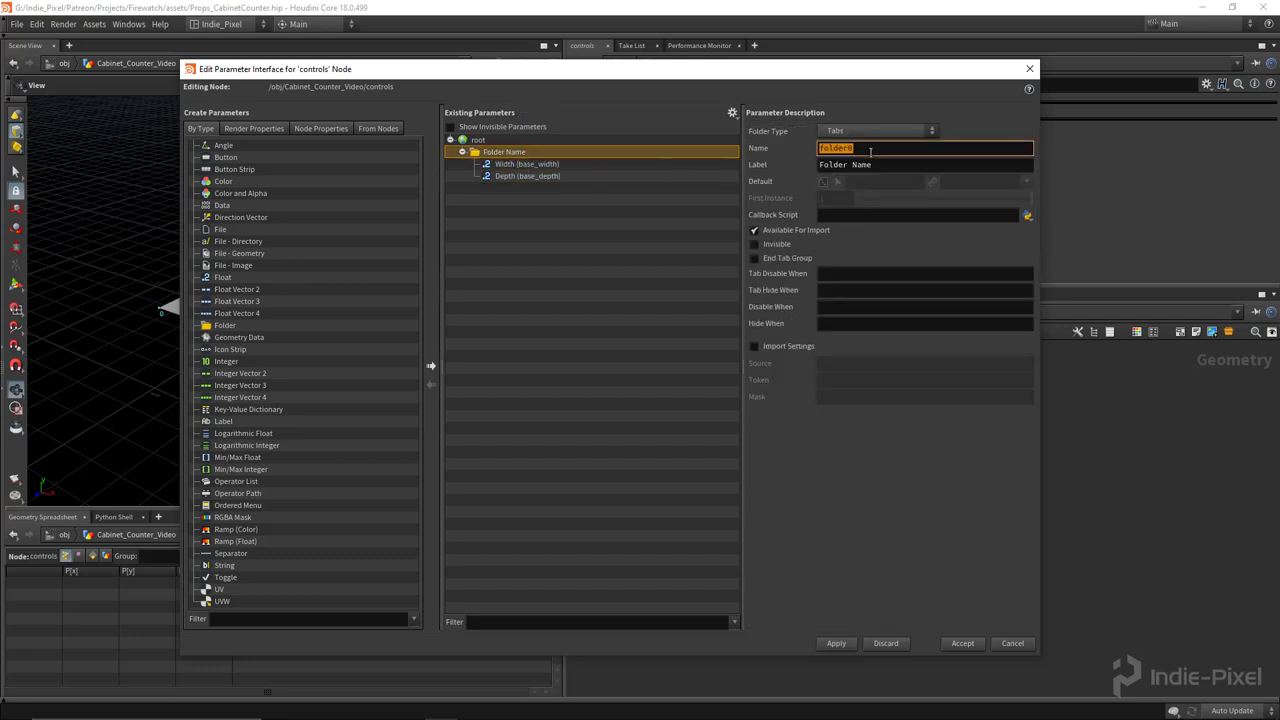
type("b")
key("Tab")
type("Base")
key("Return")
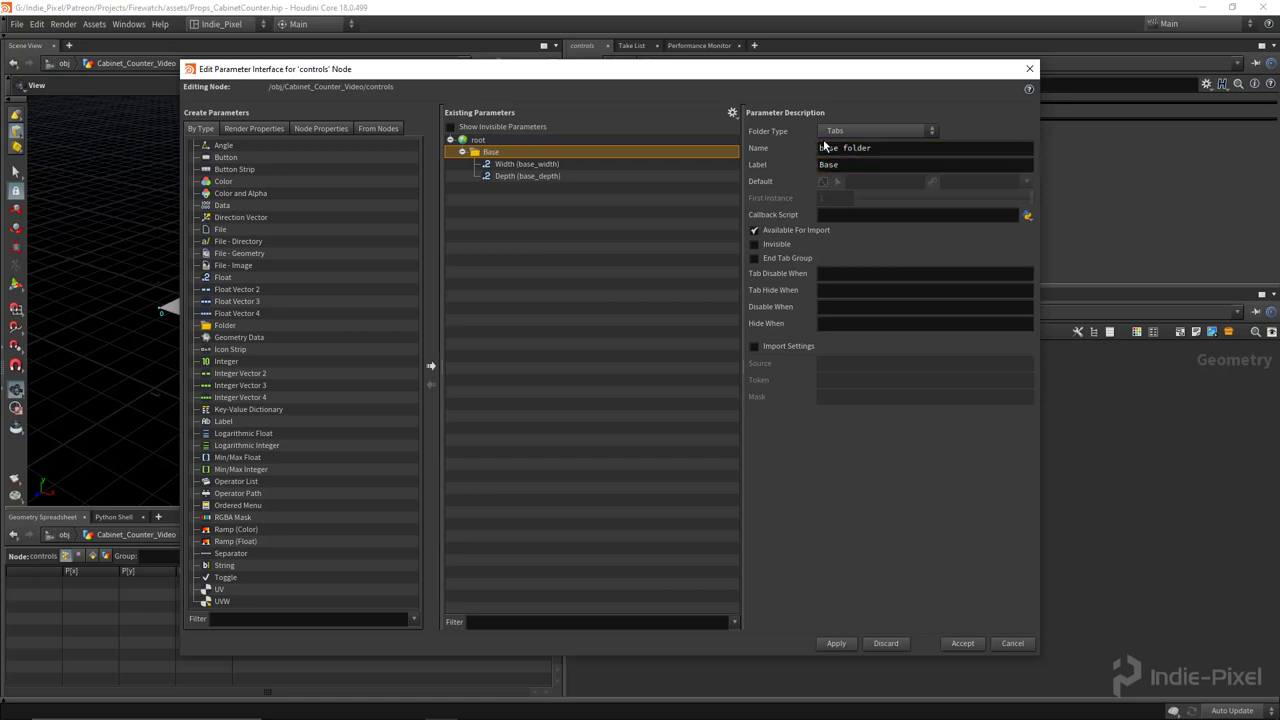
Set the Base folder's type to Simple and accept the parameter interface changes
left_click(875, 132)
left_click(854, 159)
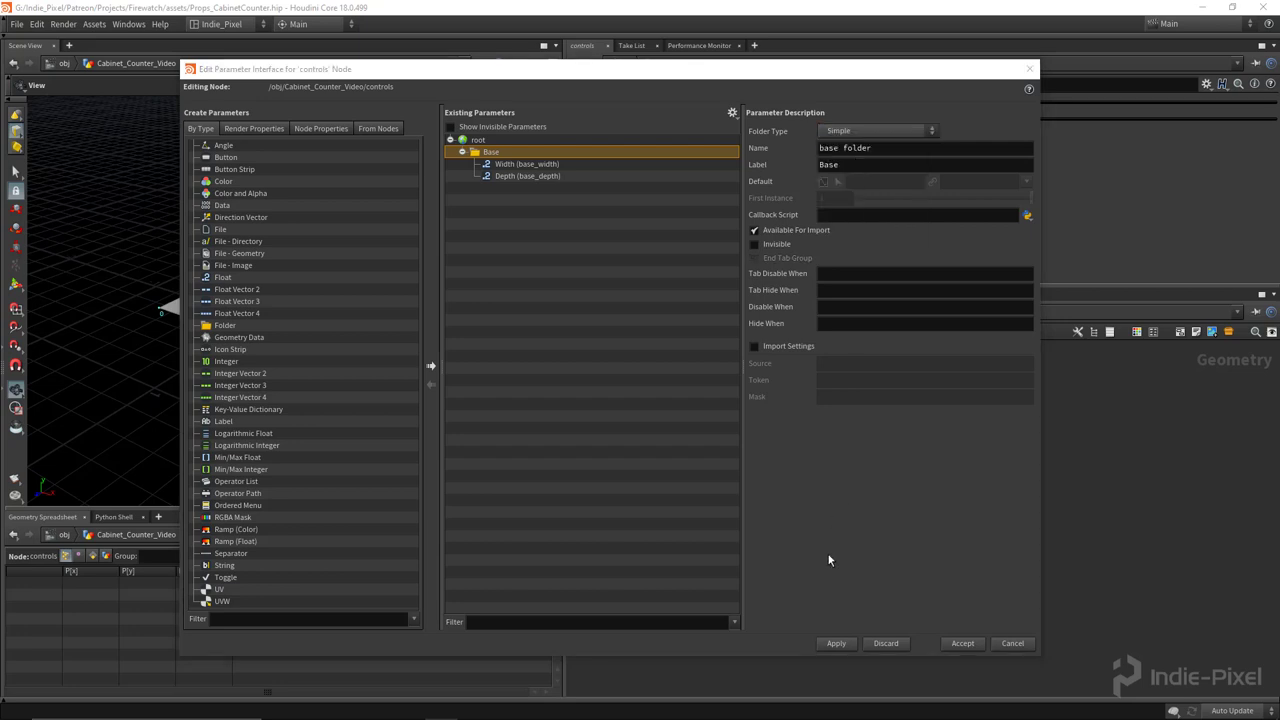
left_click(836, 643)
left_click_drag(605, 77, 587, 76)
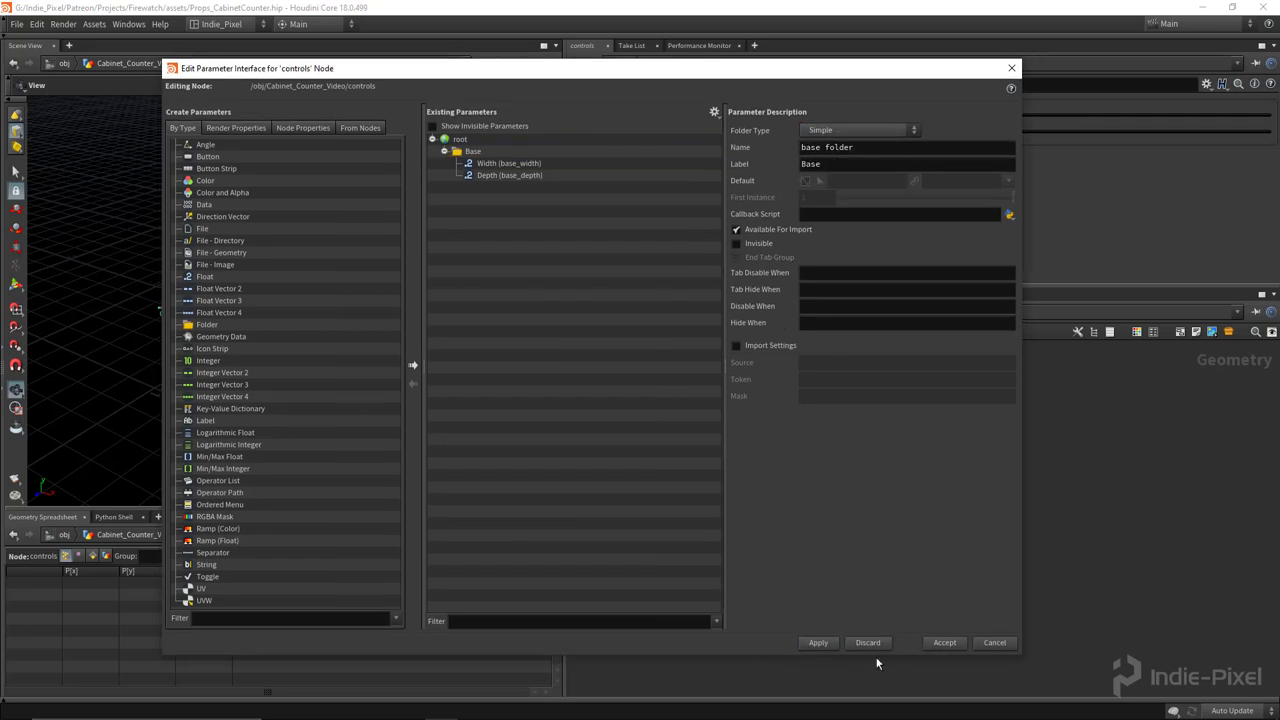
left_click(943, 643)
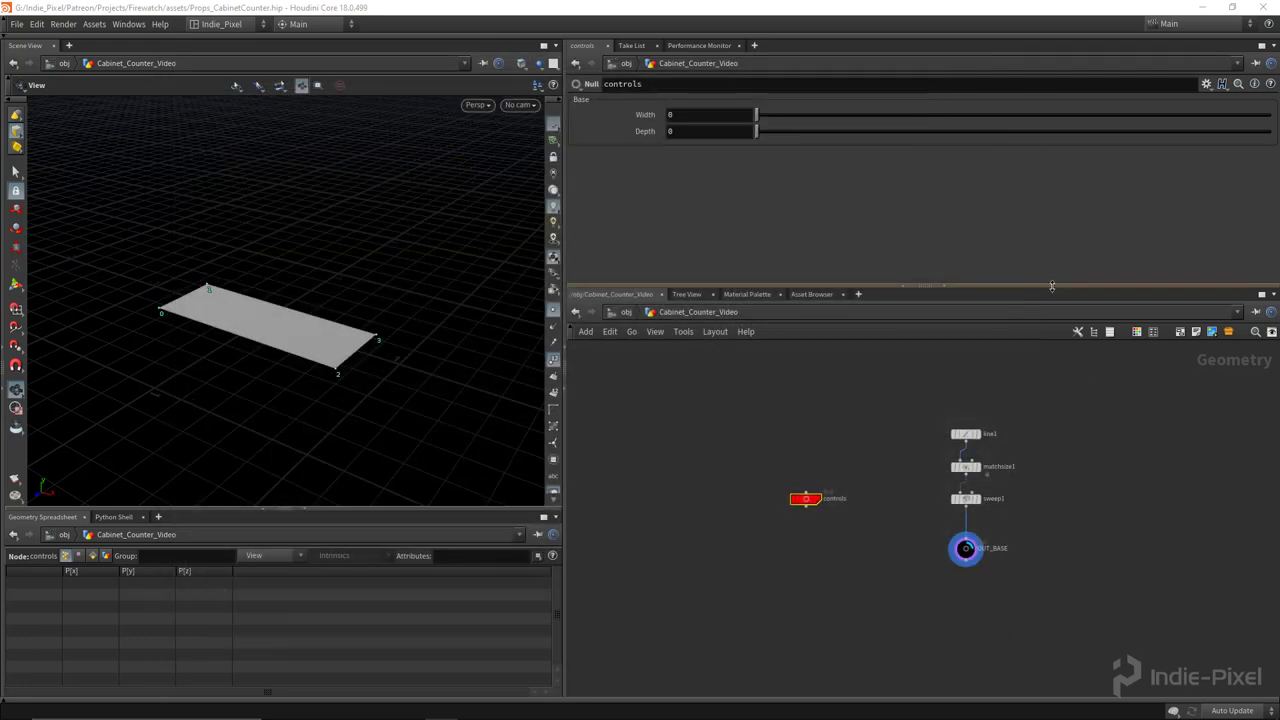
Split the parameter pane side by side and pin the new pane to the controls node
left_click_drag(1053, 287, 1053, 297)
left_click(1273, 46)
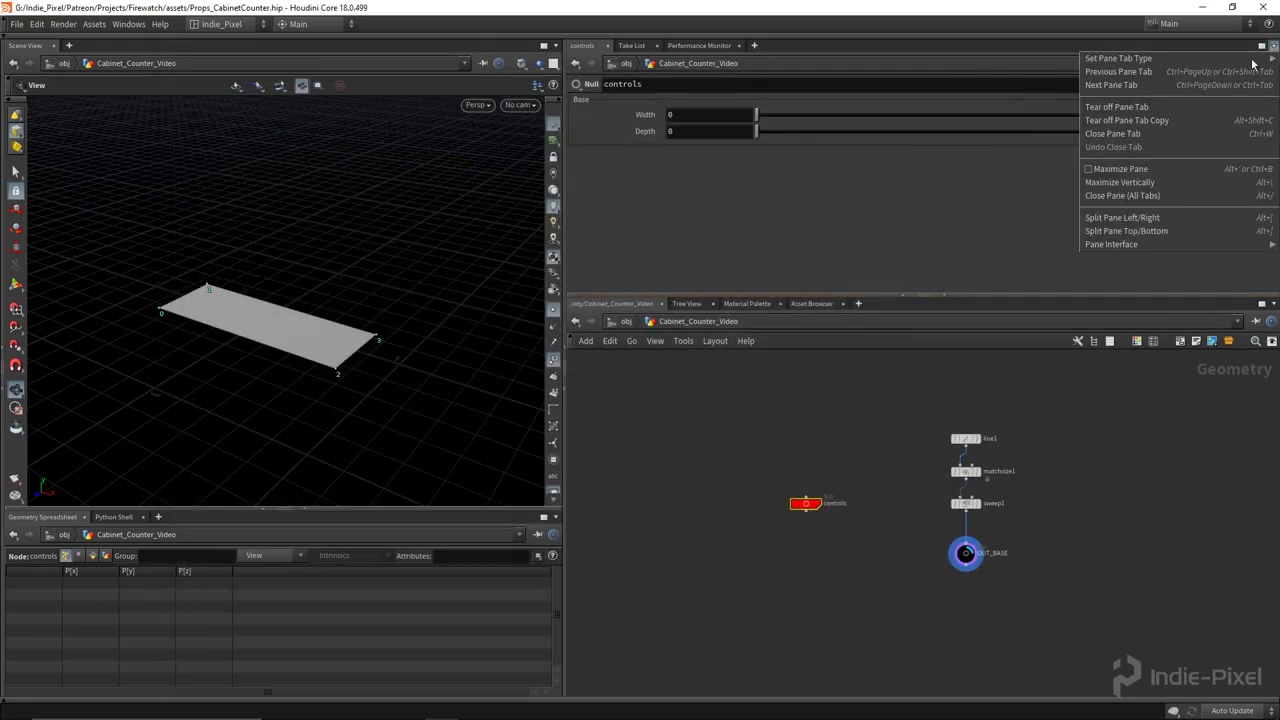
left_click(1140, 217)
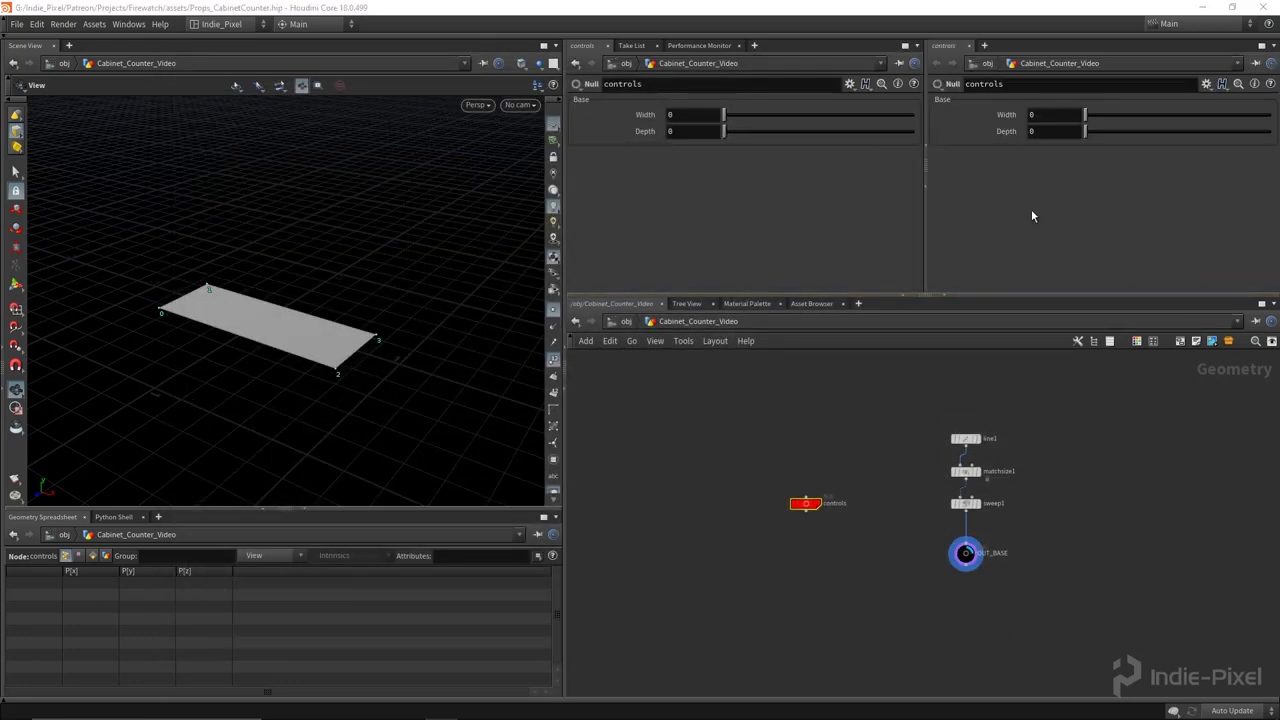
left_click(1255, 63)
left_click_drag(806, 503, 786, 484)
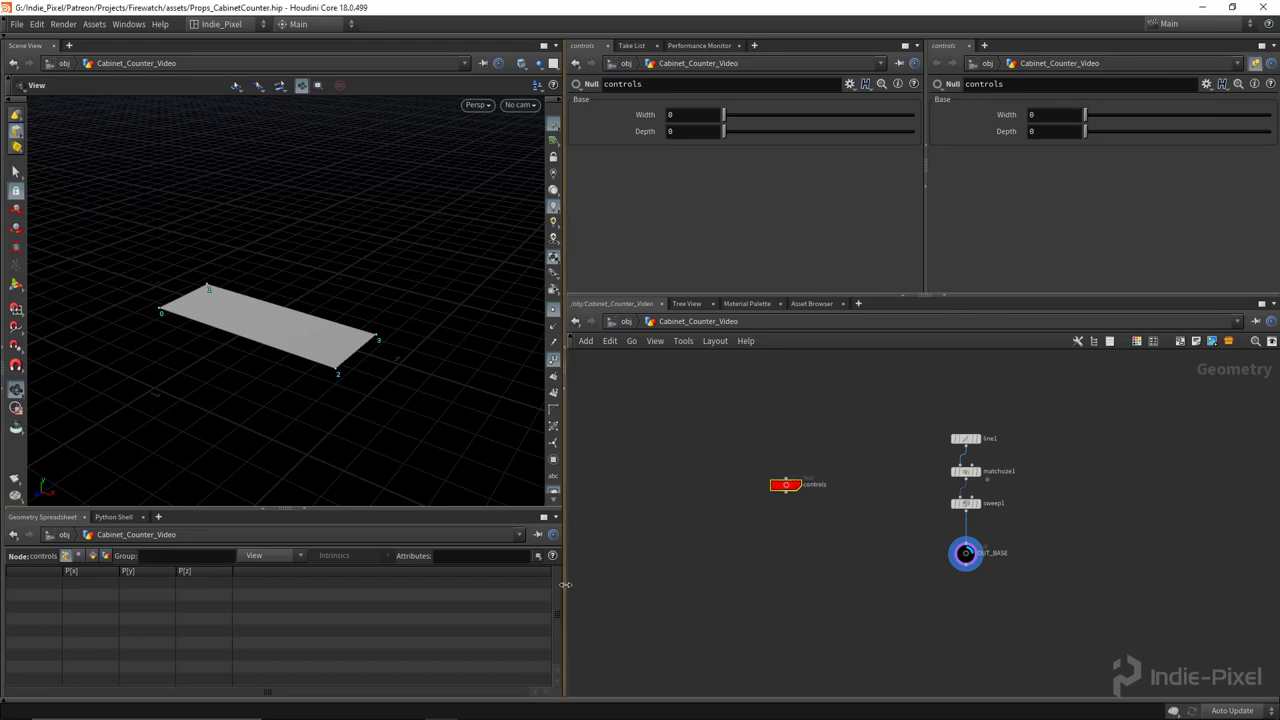
left_click_drag(566, 582, 532, 582)
Reopen the controls node's parameter interface editor from the pinned pane to review it, and close it
left_click(1206, 86)
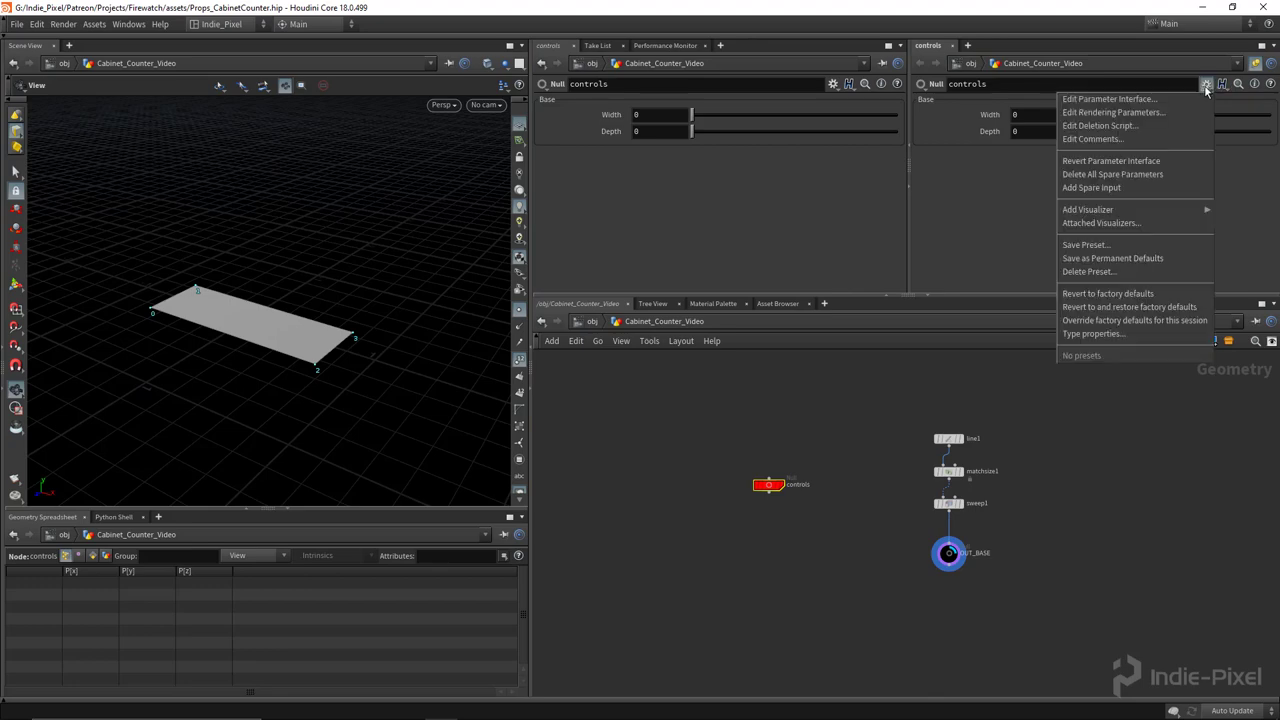
left_click(1100, 100)
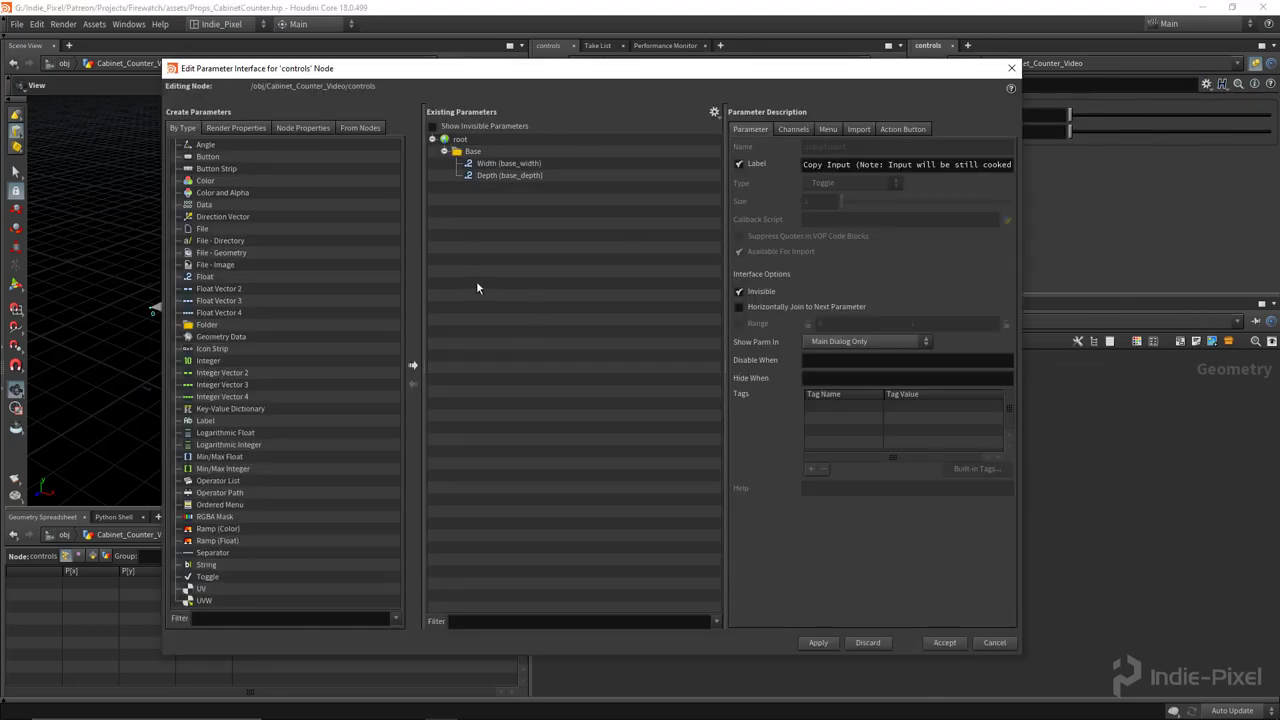
left_click(945, 643)
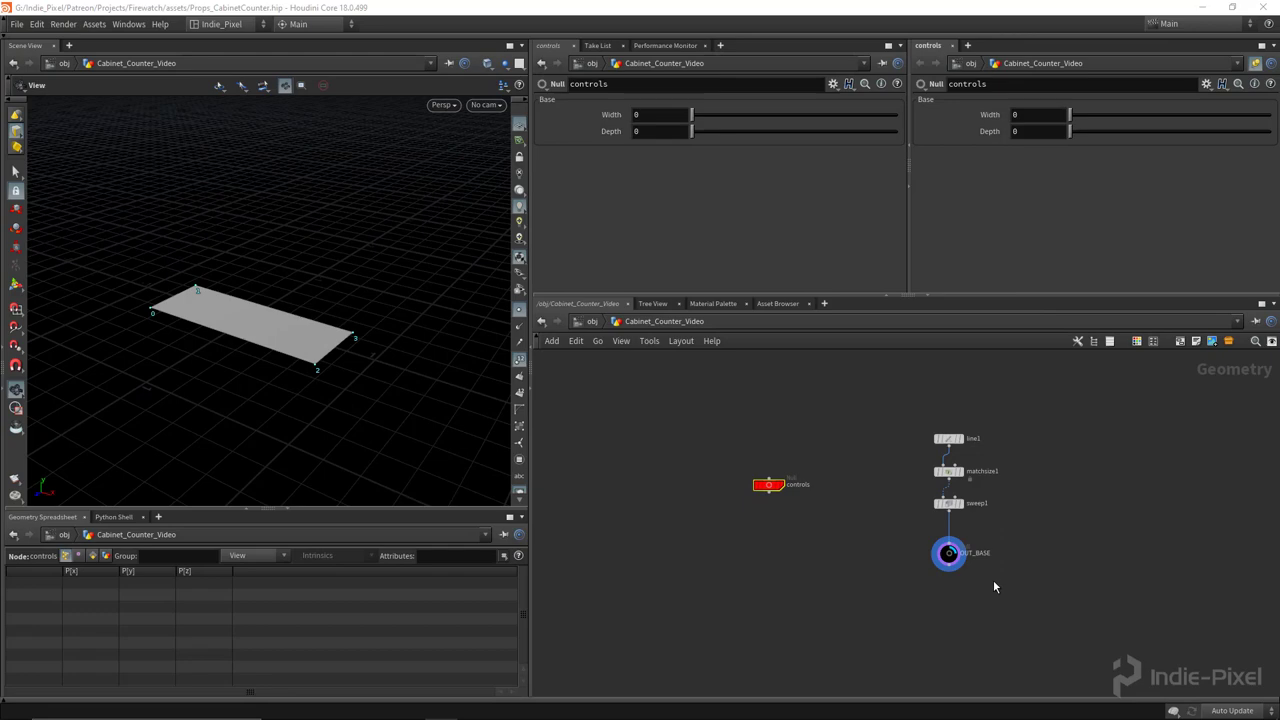
Drive line1's Length with a relative reference to the controls node's Width parameter
left_click_drag(408, 363, 305, 345)
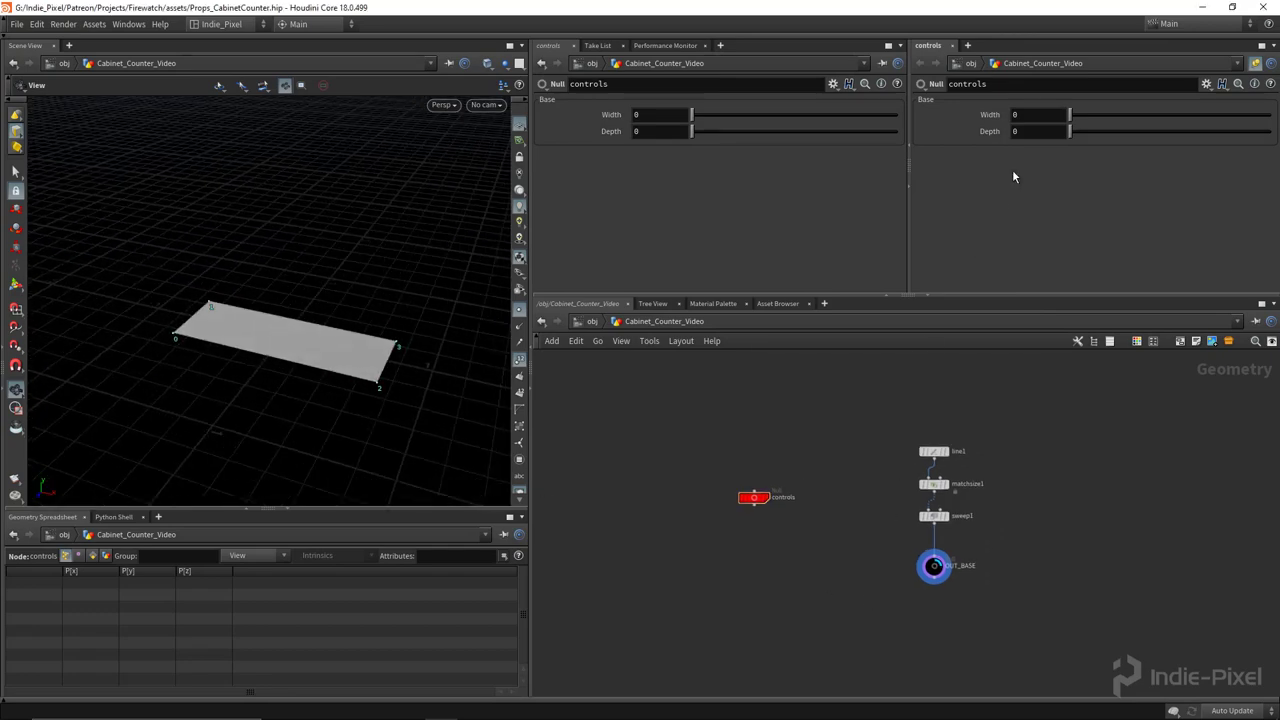
right_click(989, 117)
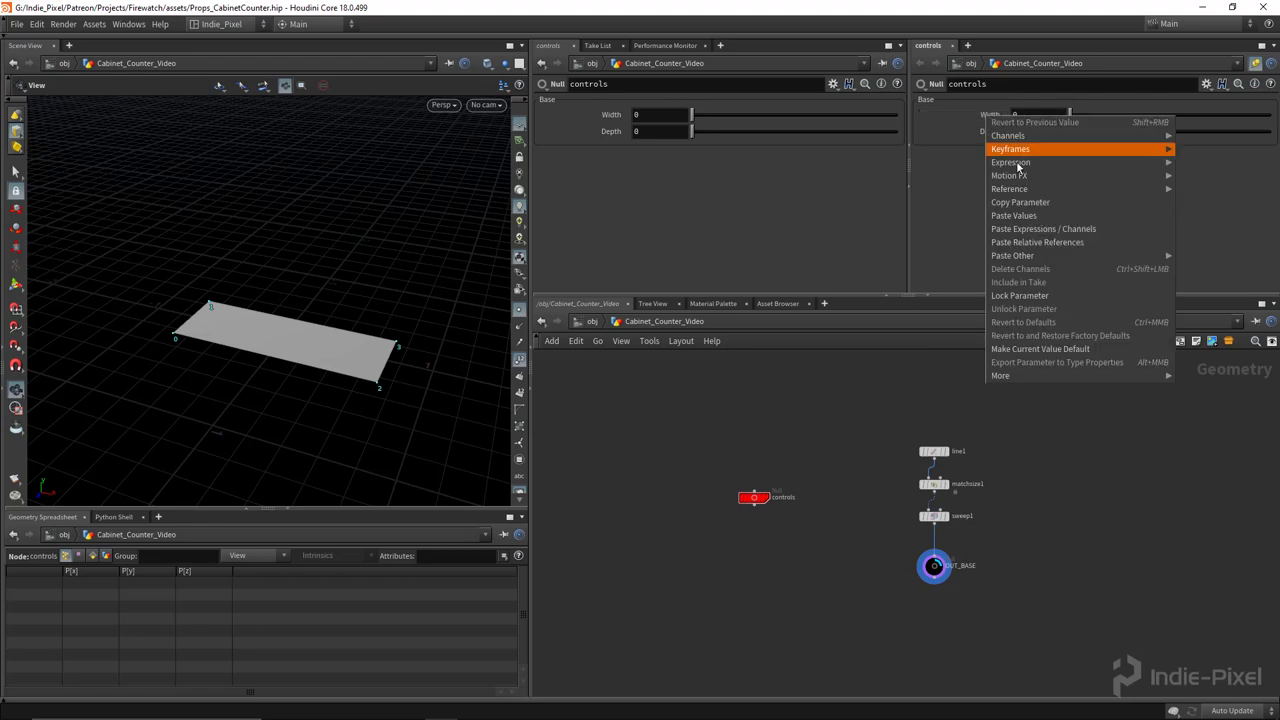
left_click(1019, 210)
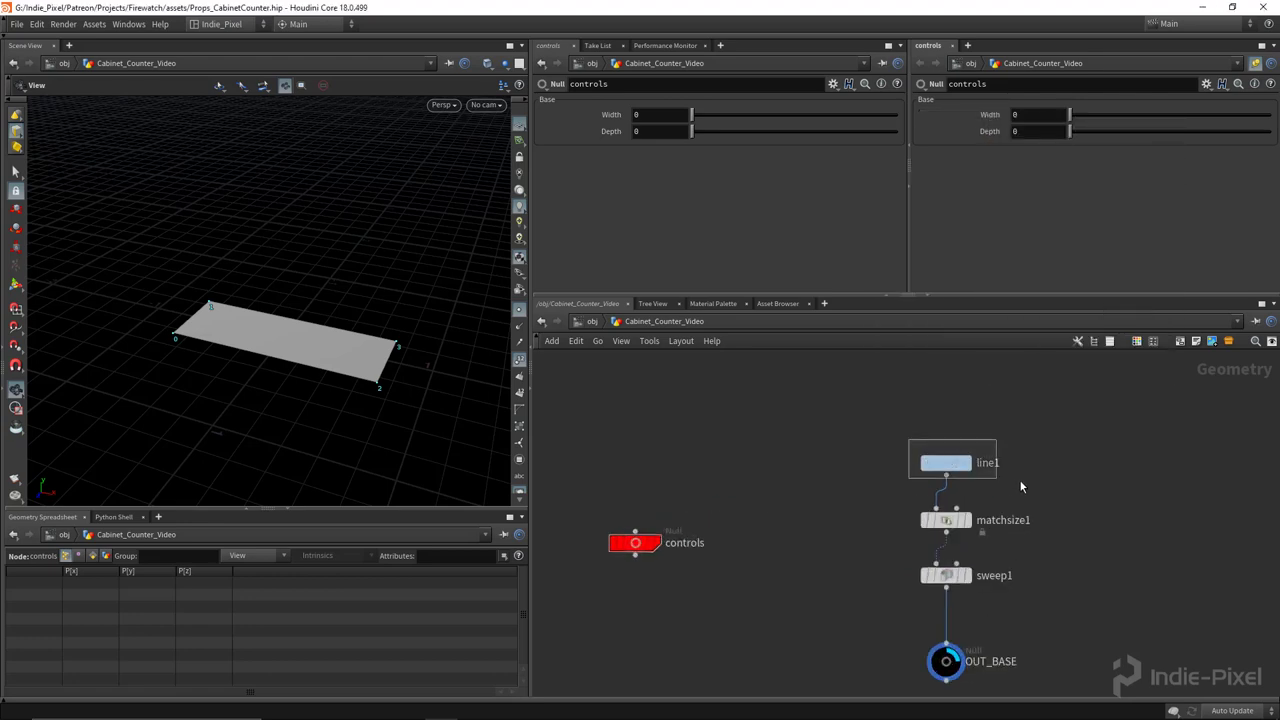
left_click_drag(1021, 487, 1018, 485)
right_click(649, 152)
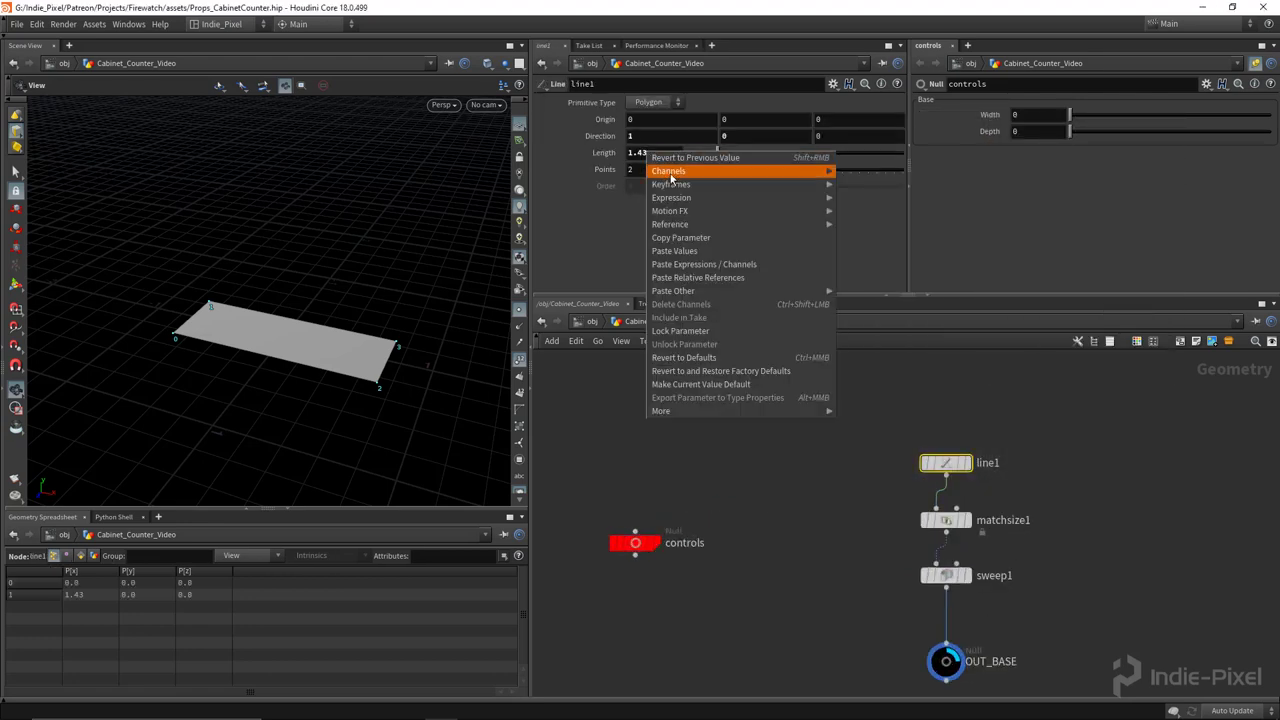
left_click(704, 279)
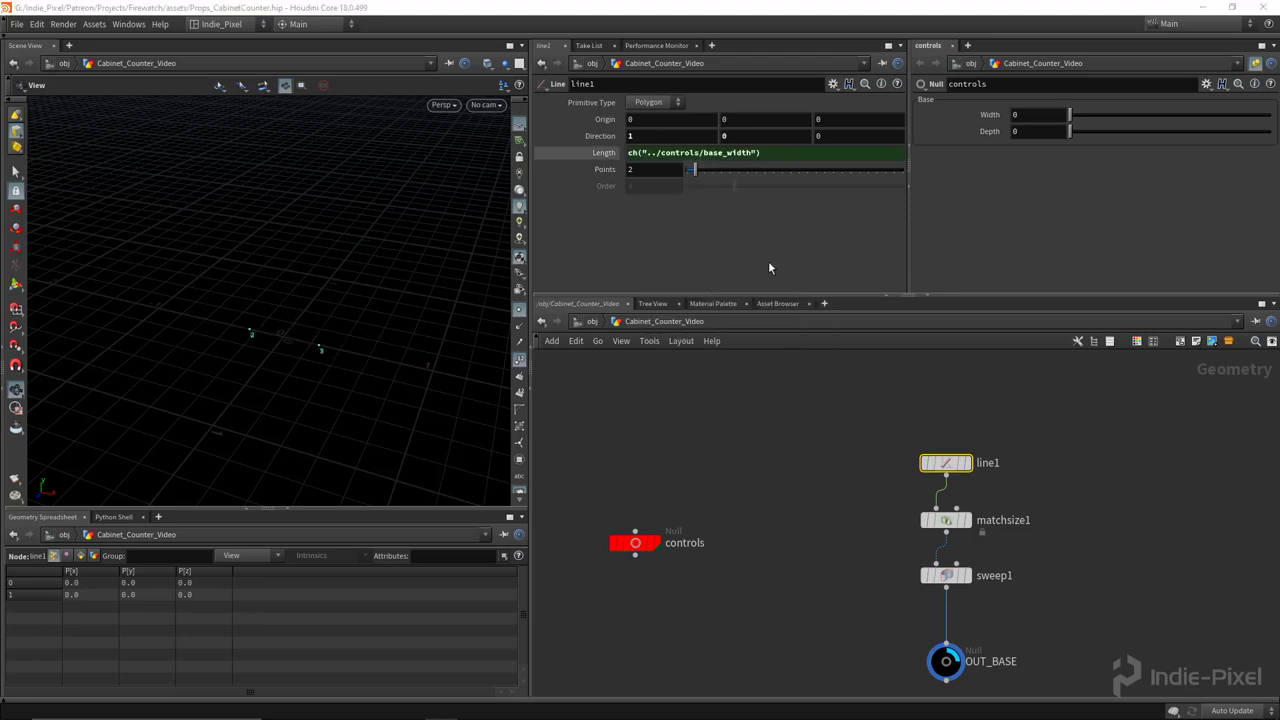
Set the controls node's channel defaults to 2 for Width and 1 for Depth and accept the parameter interface changes
left_click(636, 543)
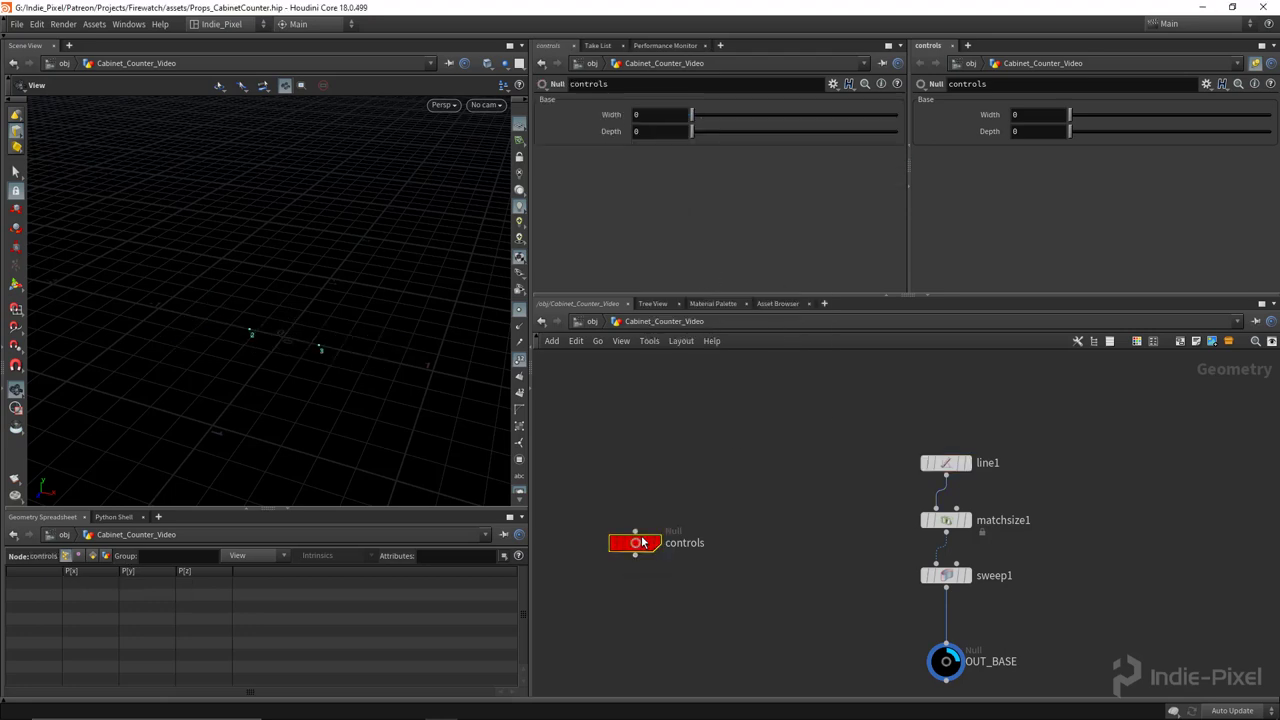
left_click(1206, 83)
left_click(1143, 111)
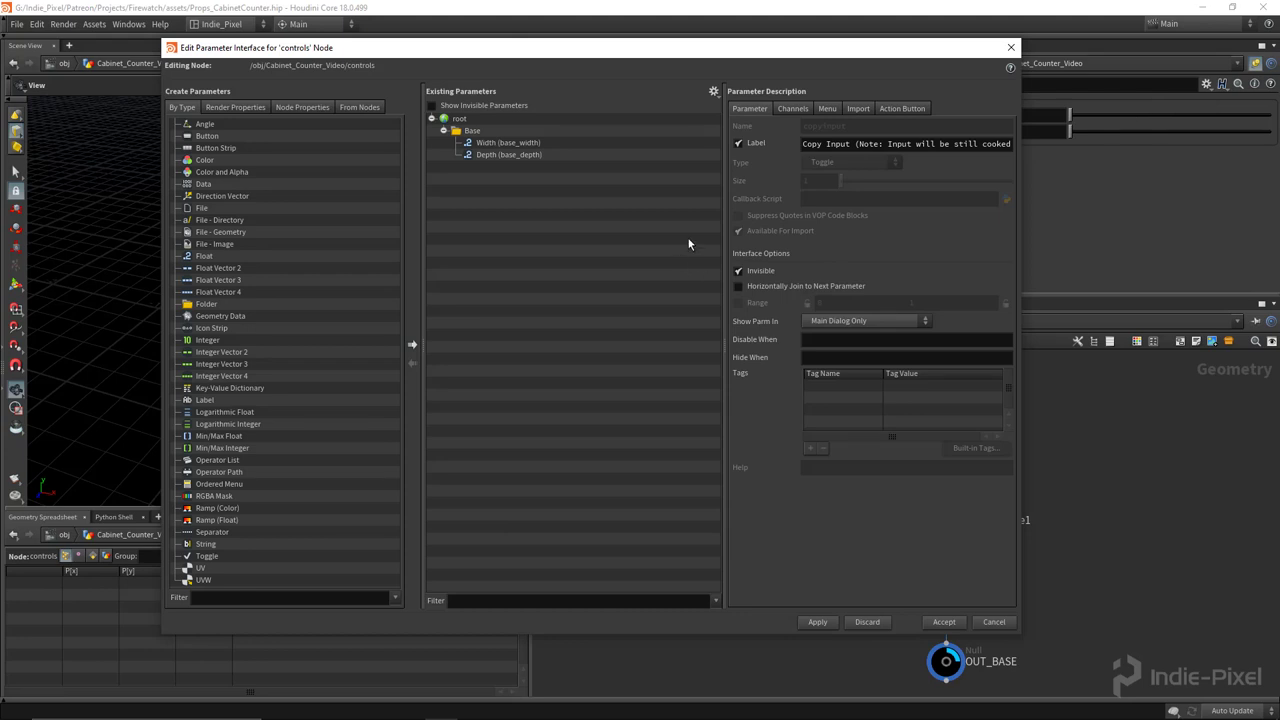
left_click(520, 146)
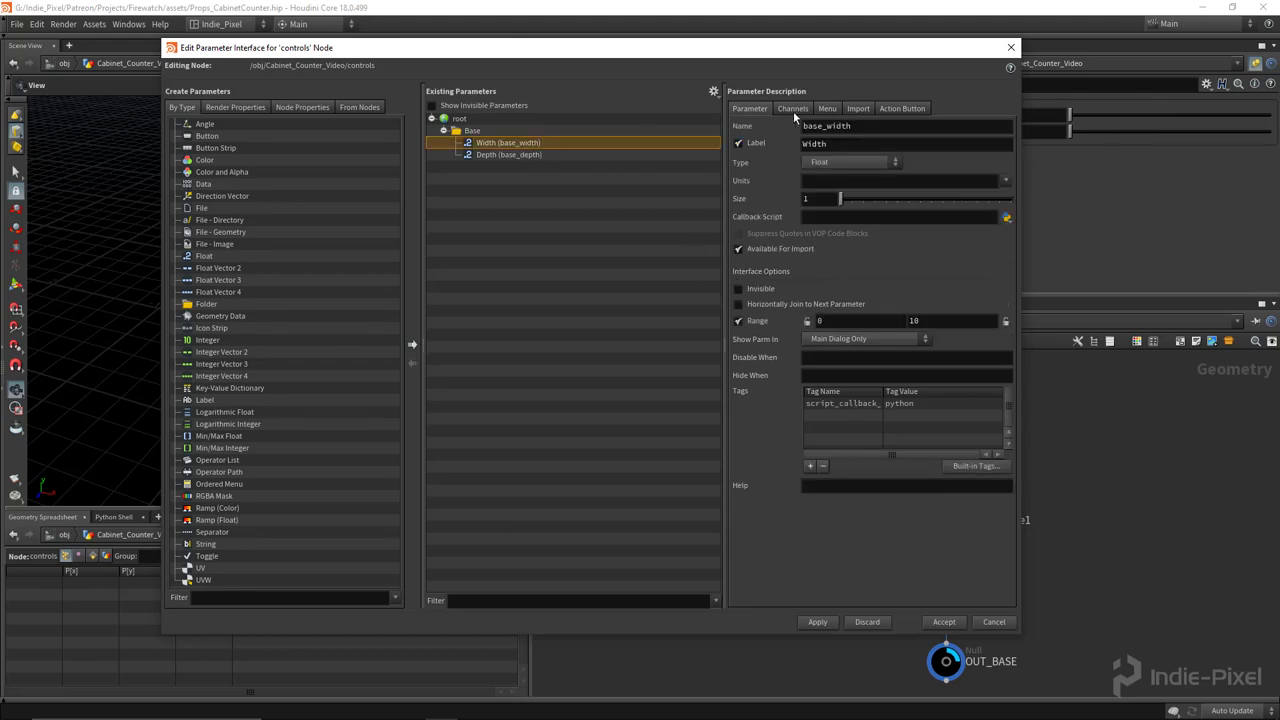
left_click(793, 109)
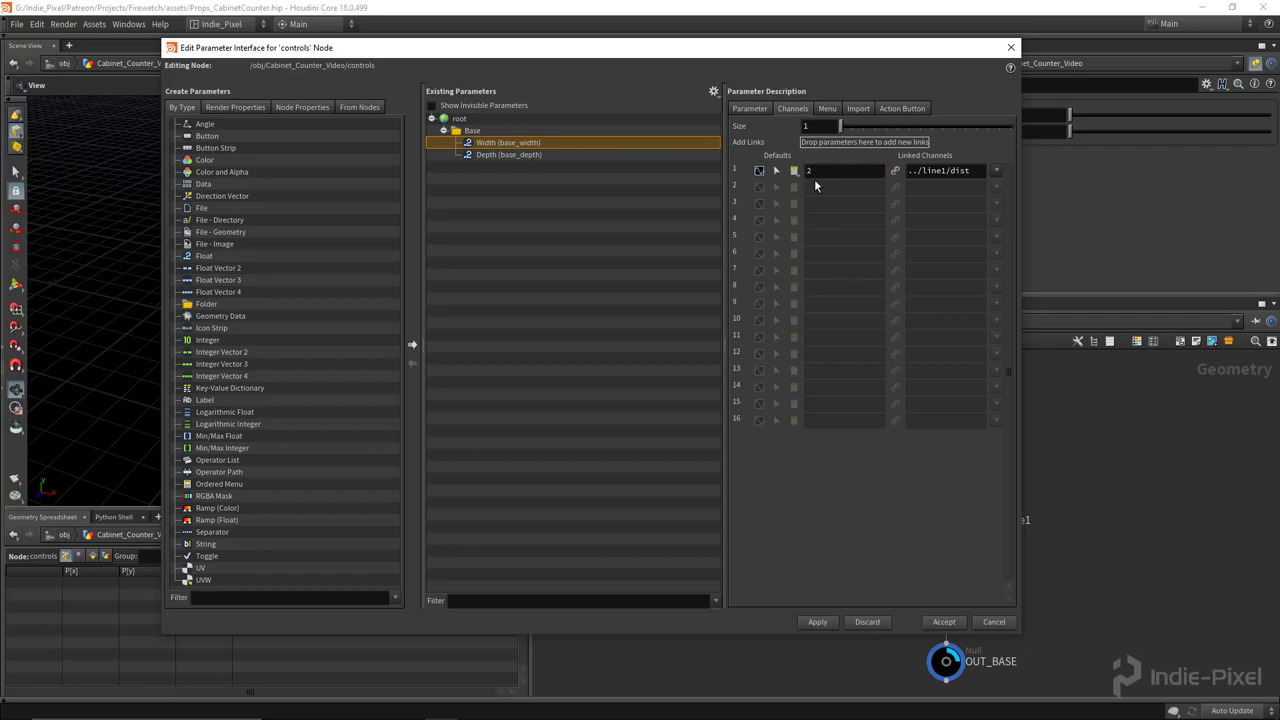
left_click(560, 155)
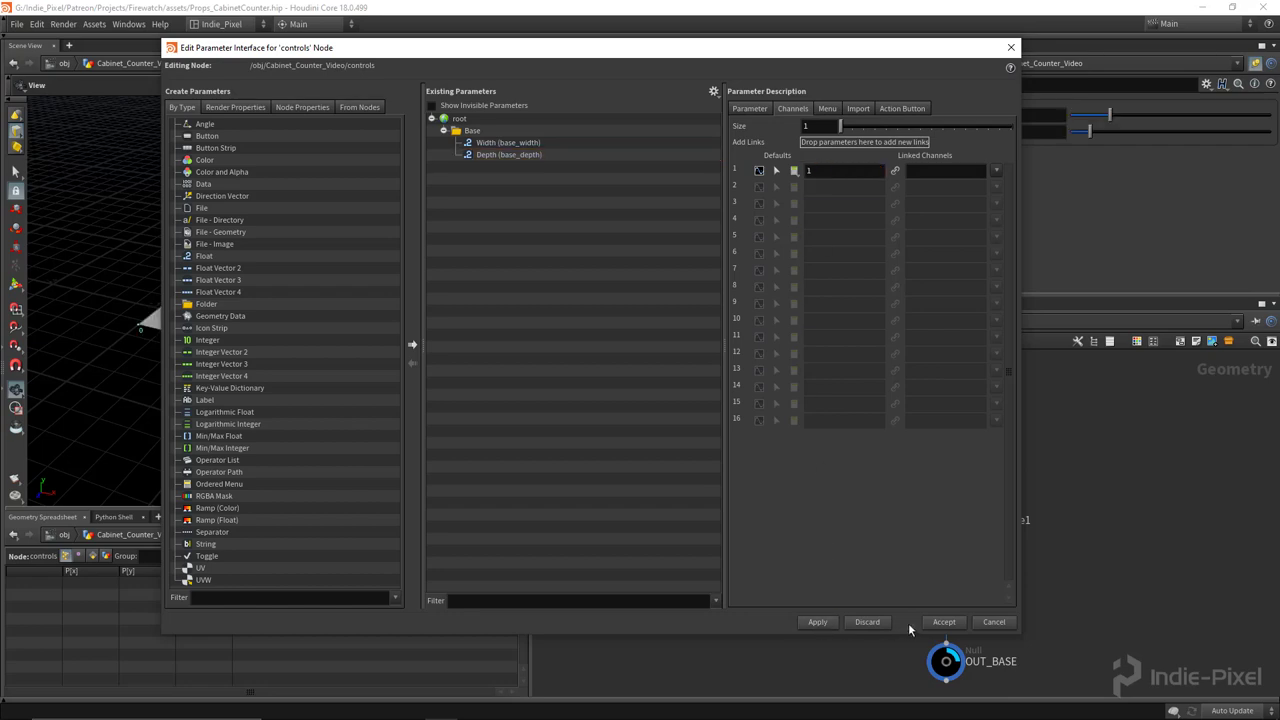
left_click(944, 622)
Test the link to the line by raising the controls node's Width to 2.17
left_click_drag(385, 330, 345, 335)
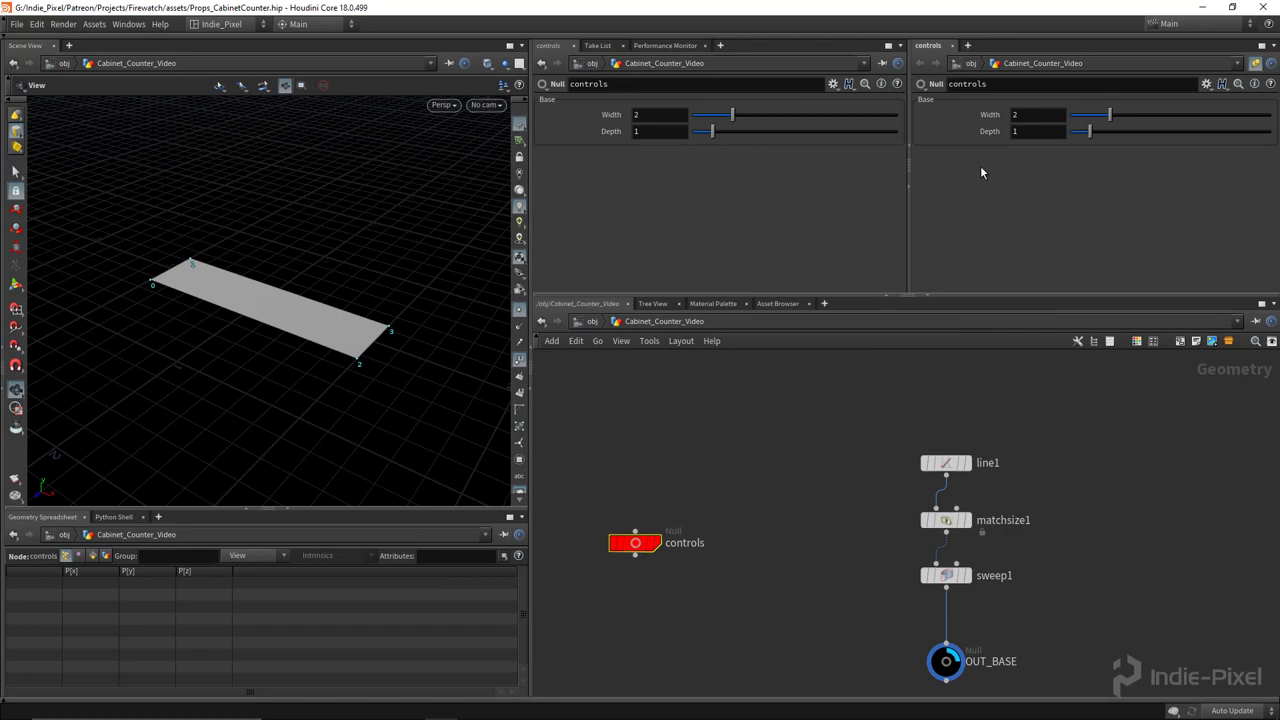
mouse_move(1109, 115)
left_mouse_down()
mouse_move(1131, 118)
mouse_move(1114, 125)
left_mouse_up()
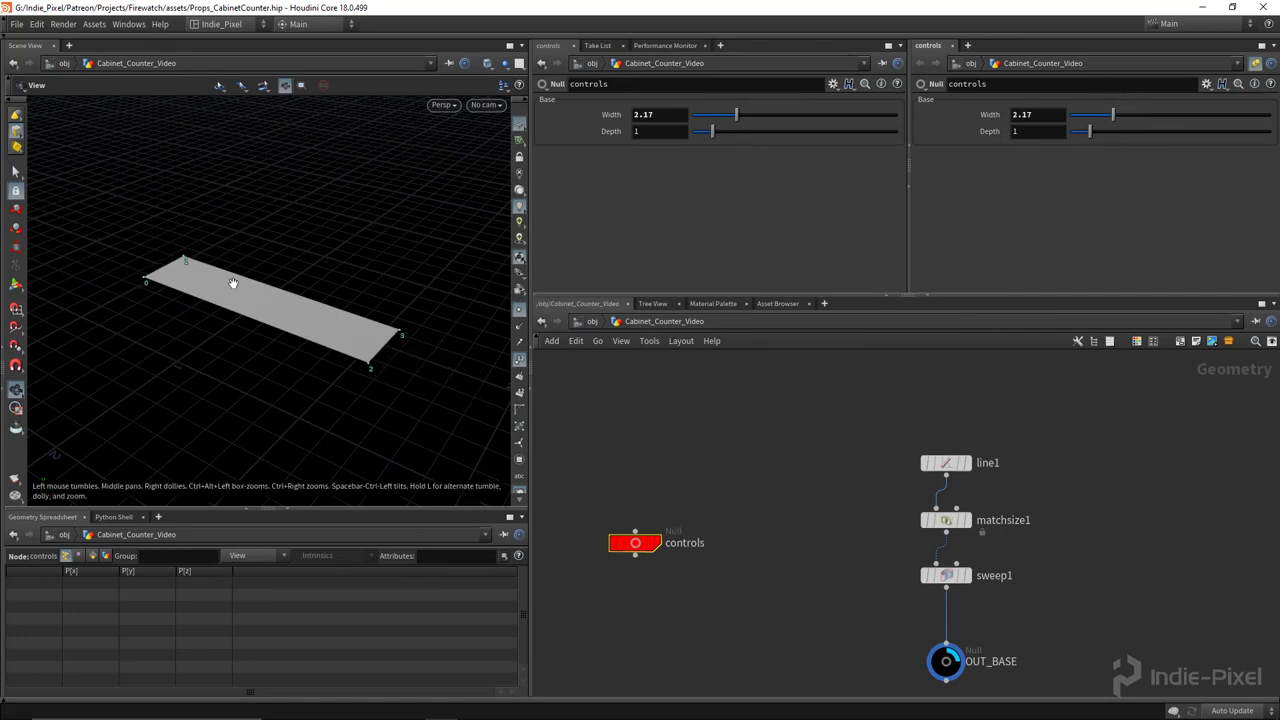
Drive sweep1's Width with a relative reference to the controls node's Depth parameter
middle_click_drag(1010, 606, 955, 538)
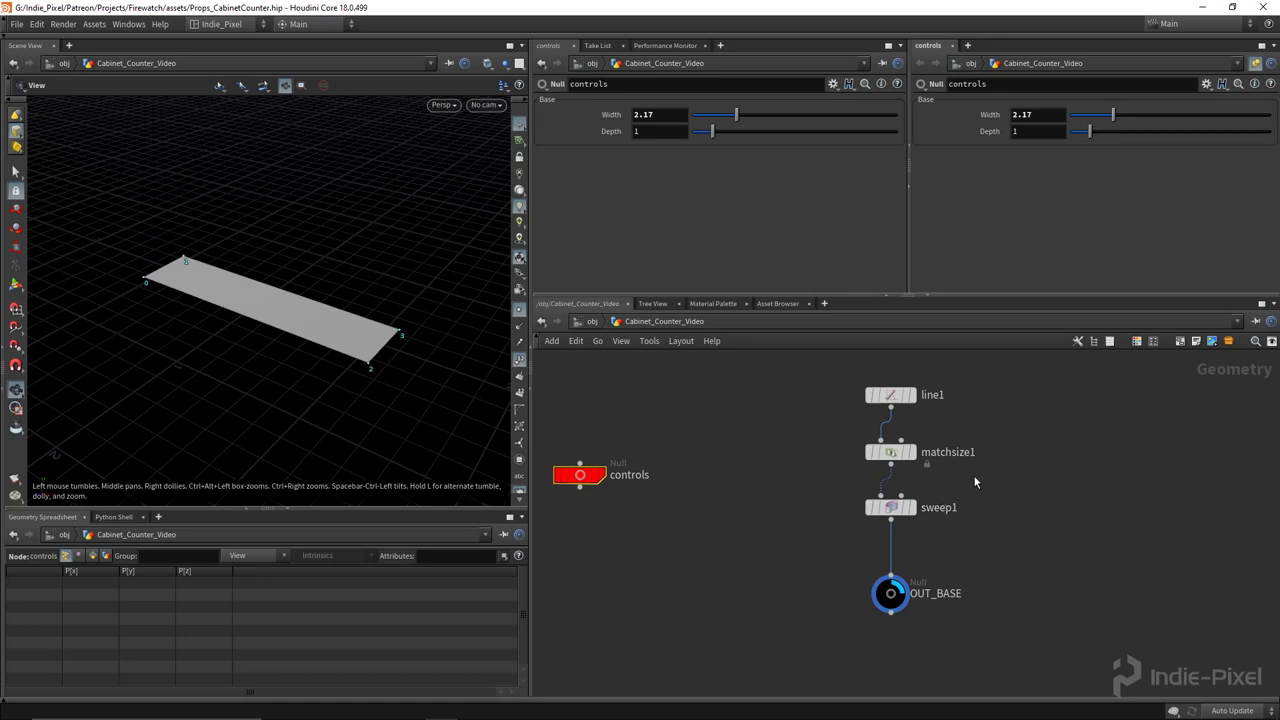
left_click(890, 507)
scroll(817, 207, "down", 1)
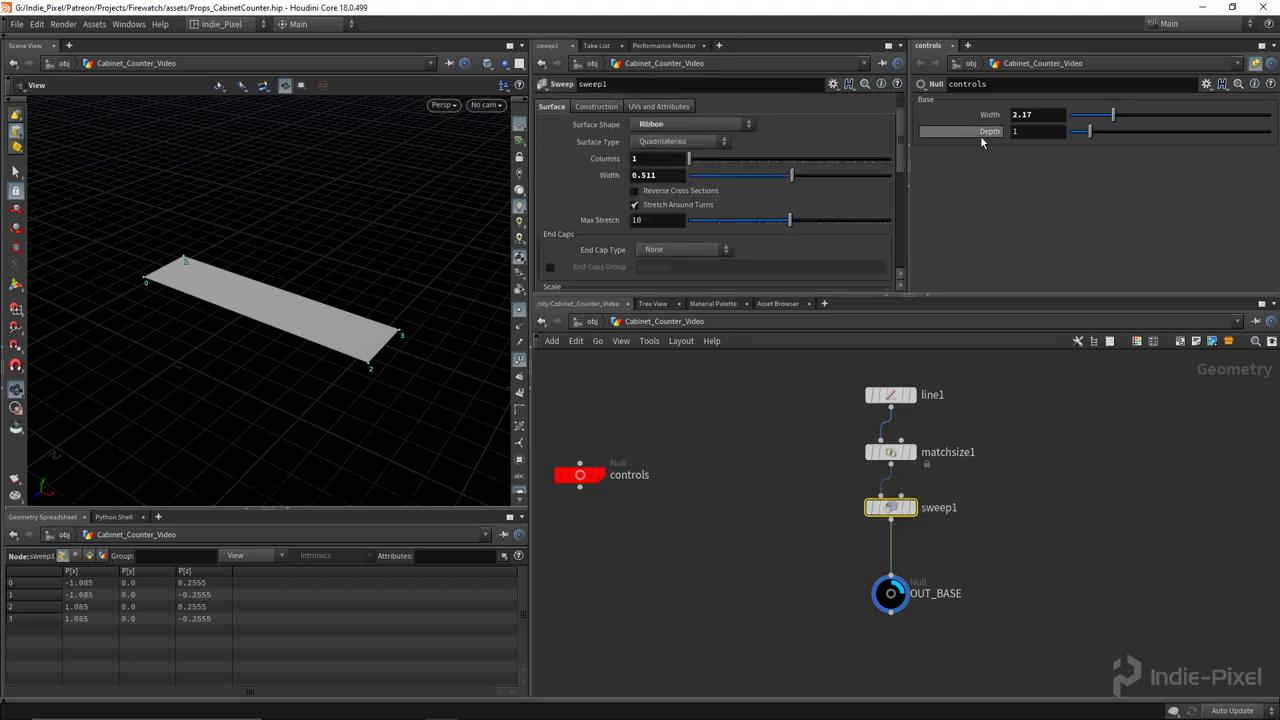
right_click(984, 131)
left_click(1020, 219)
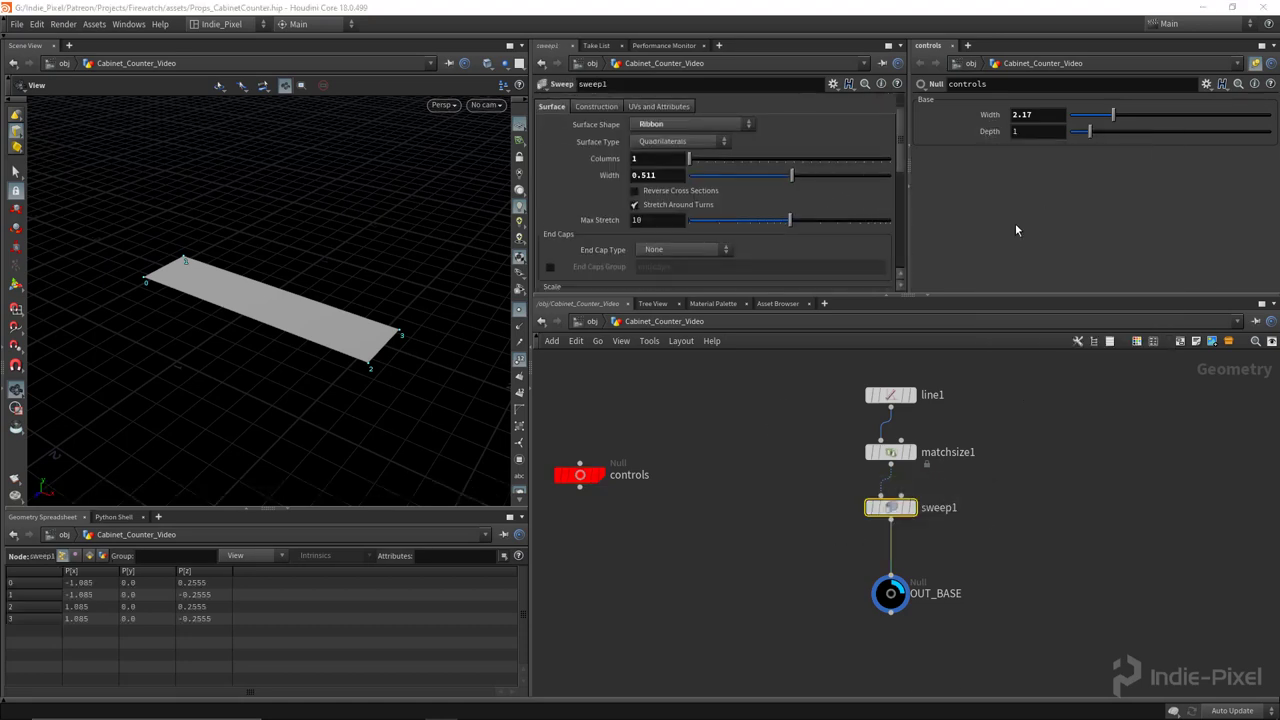
right_click(652, 175)
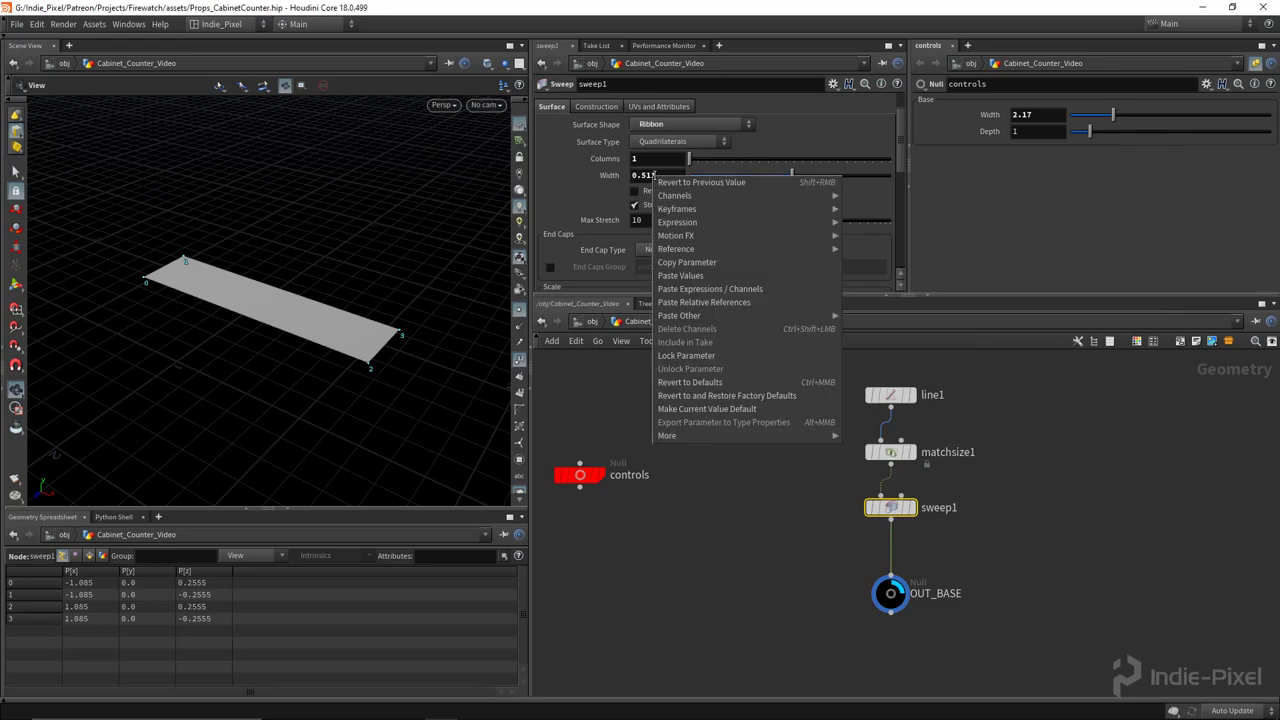
left_click(728, 303)
Test the base's response by raising the controls node's Width to 2.27
left_click_drag(226, 331, 262, 318)
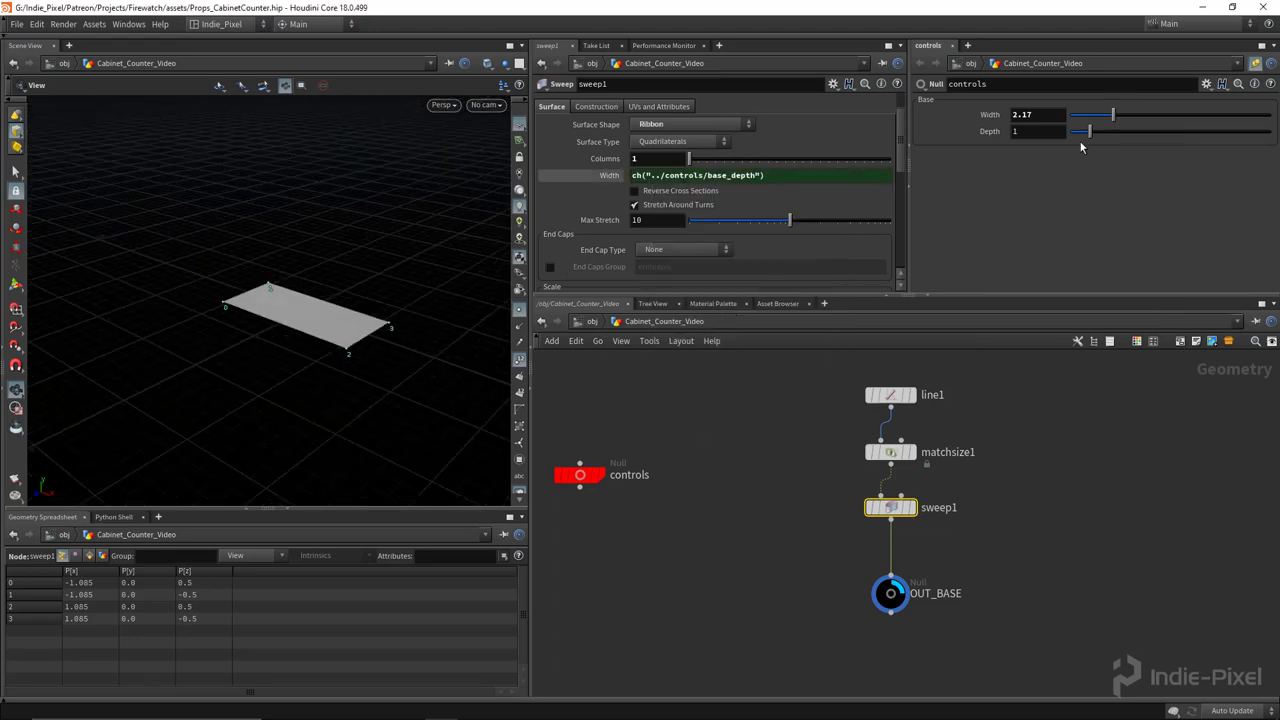
left_click_drag(1112, 116, 1116, 116)
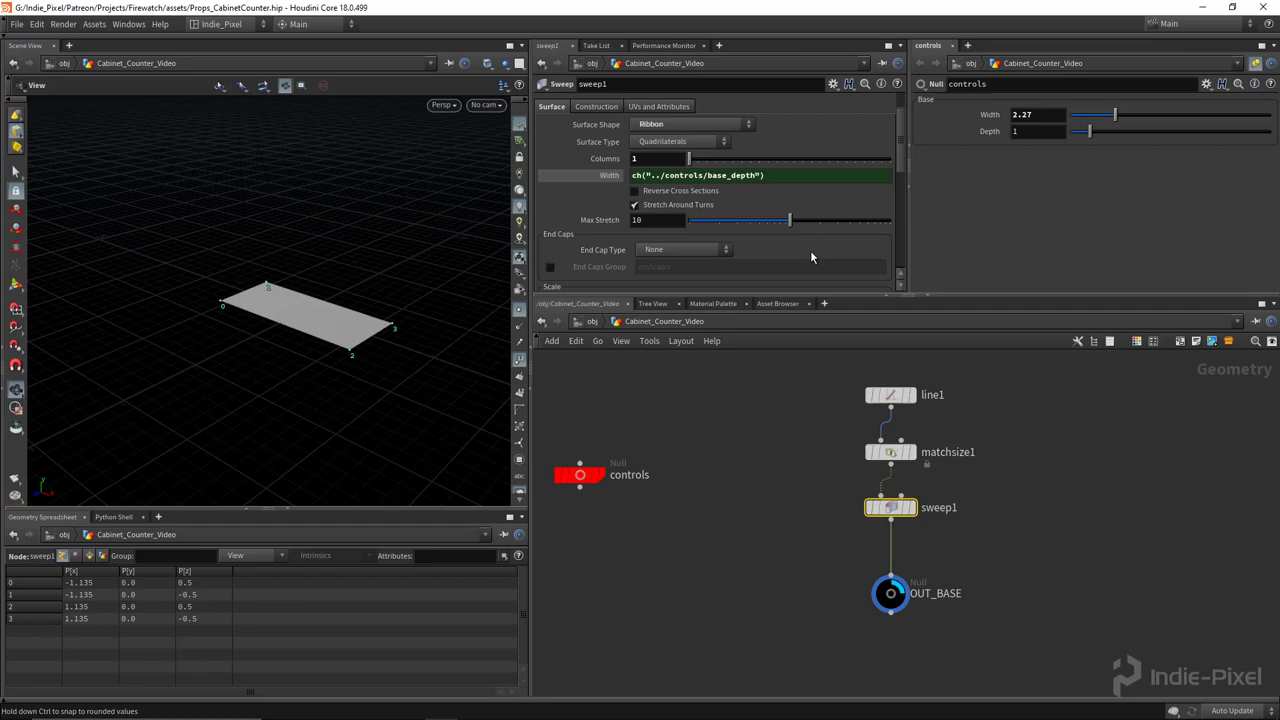
left_click_drag(372, 336, 360, 324)
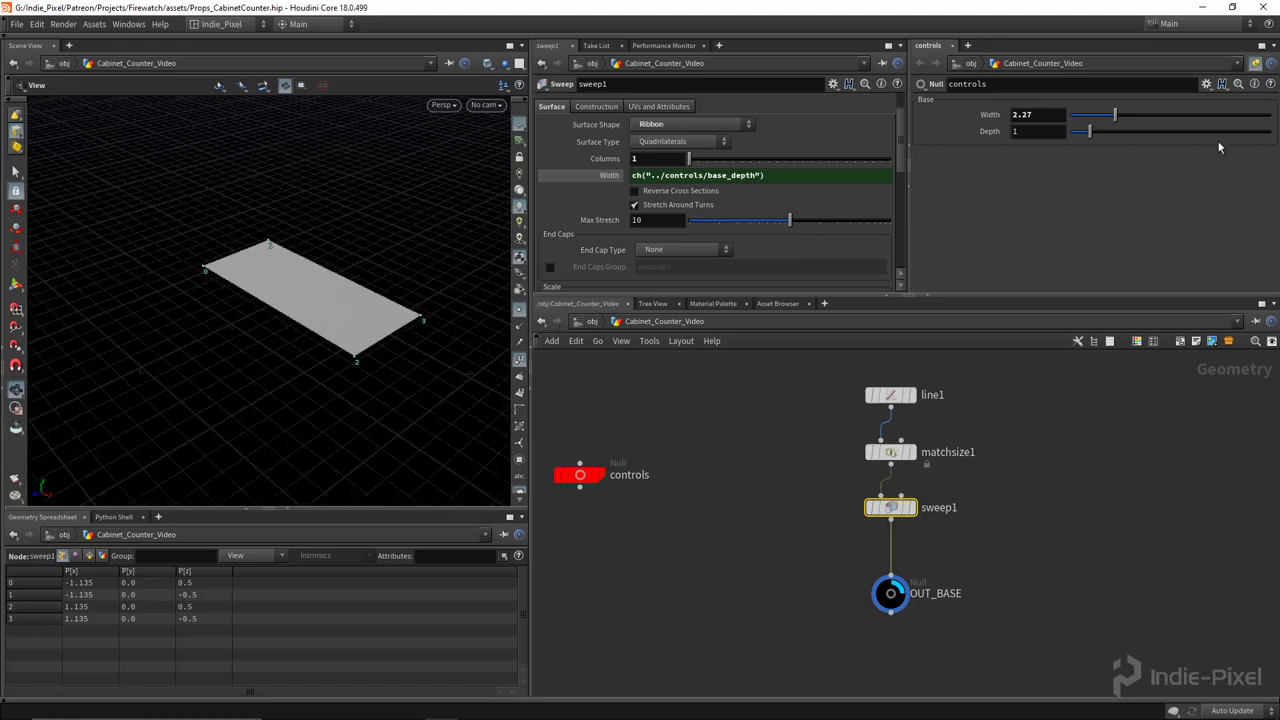
Change the Depth parameter's channel default to 0.5 in the controls node's parameter interface and accept it
left_click(1206, 84)
left_click(1160, 100)
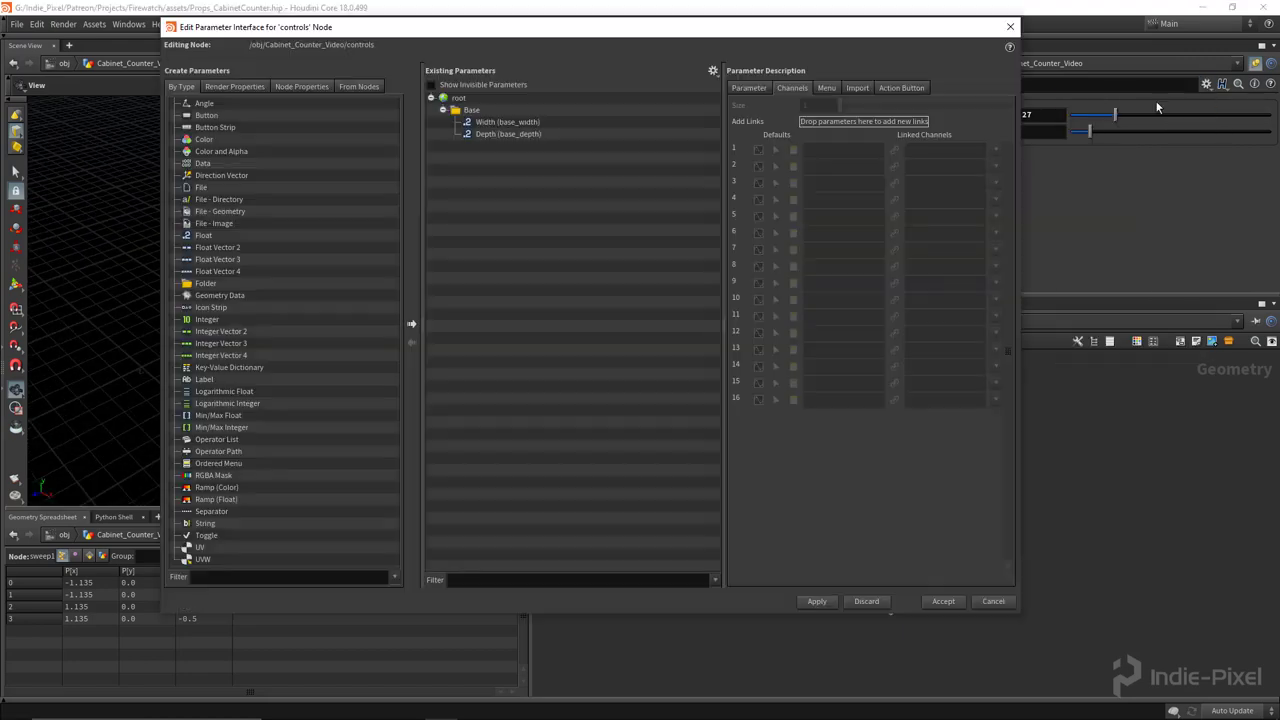
left_click(507, 131)
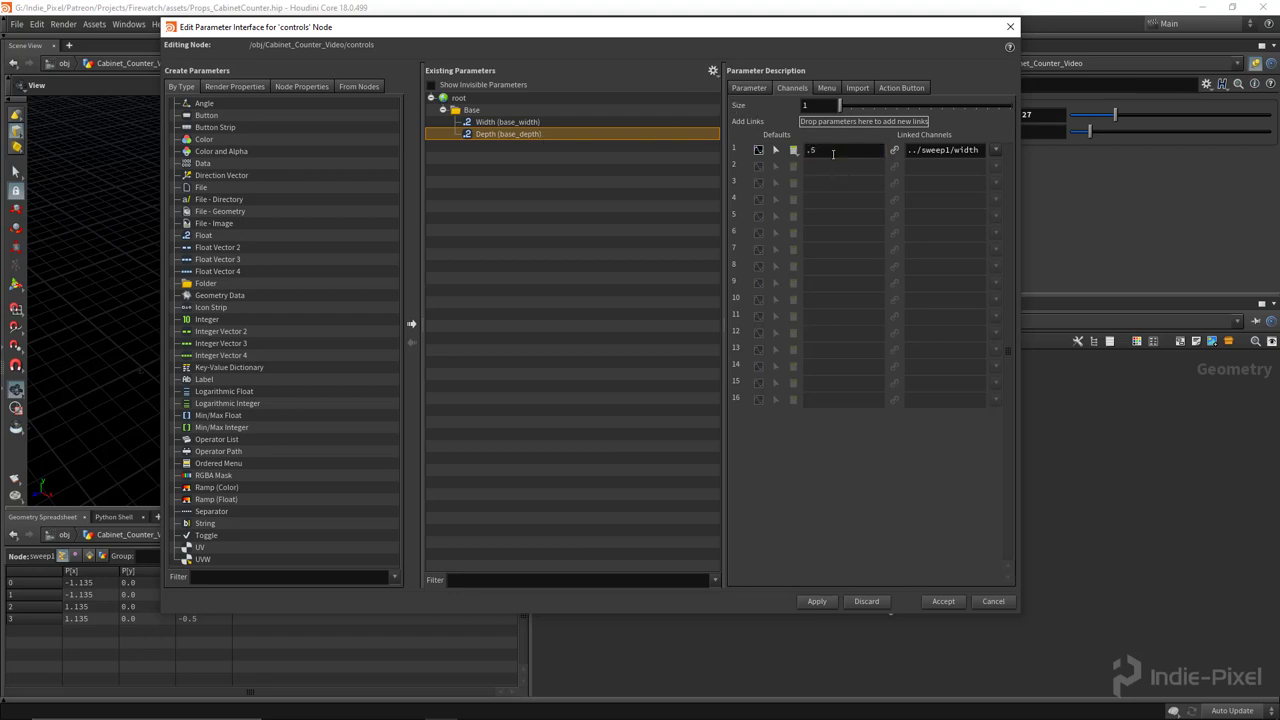
left_click(830, 601)
left_click(943, 601)
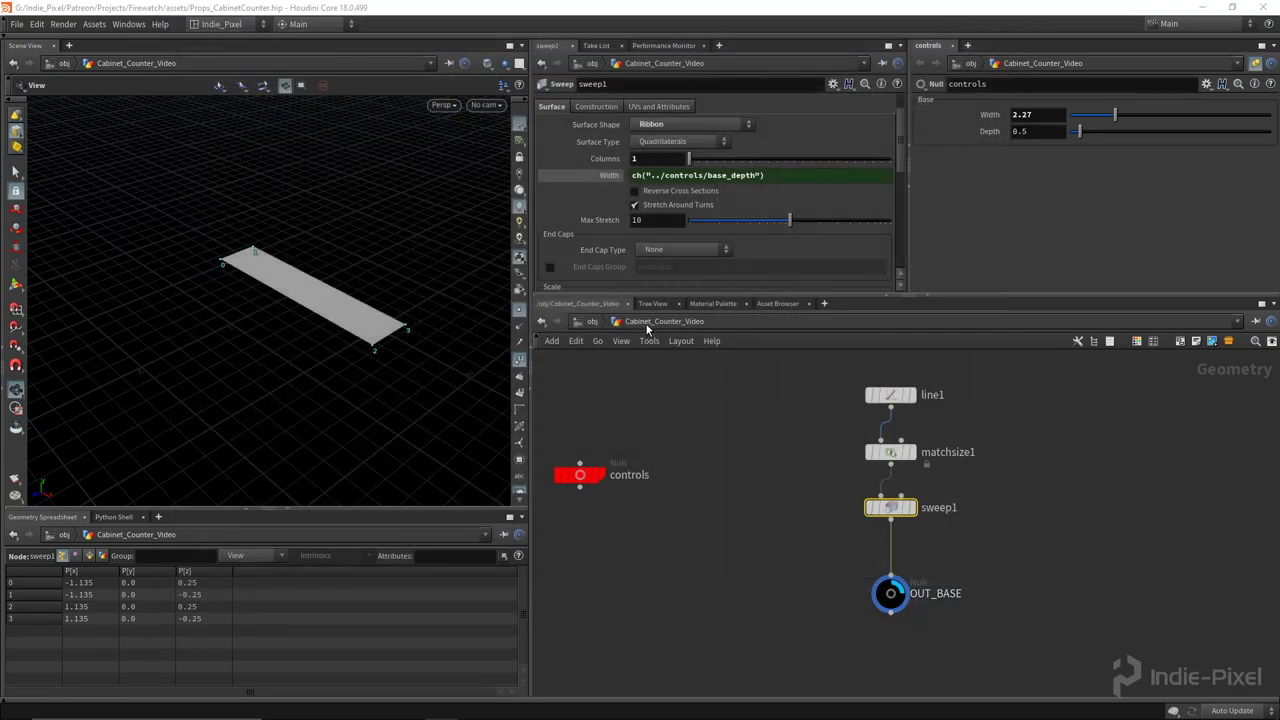
Set the controls node's Width value to 2
left_click_drag(310, 305, 410, 328)
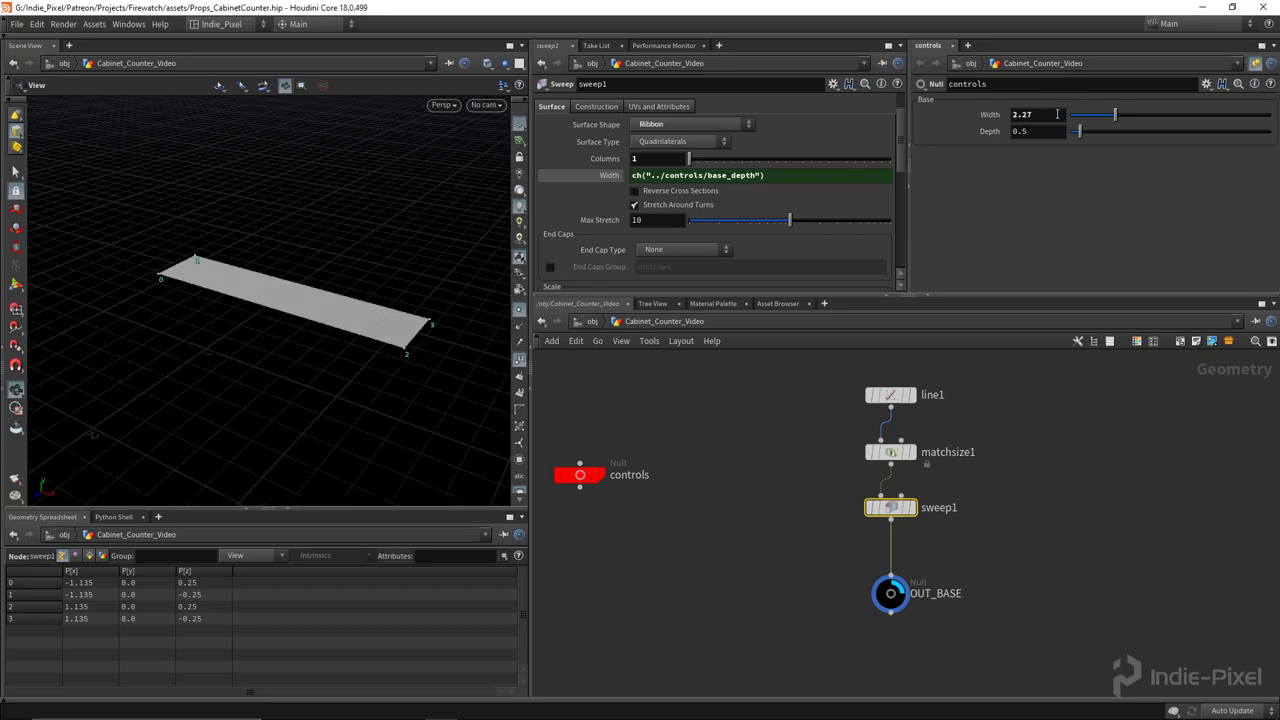
type("2")
key("Return")
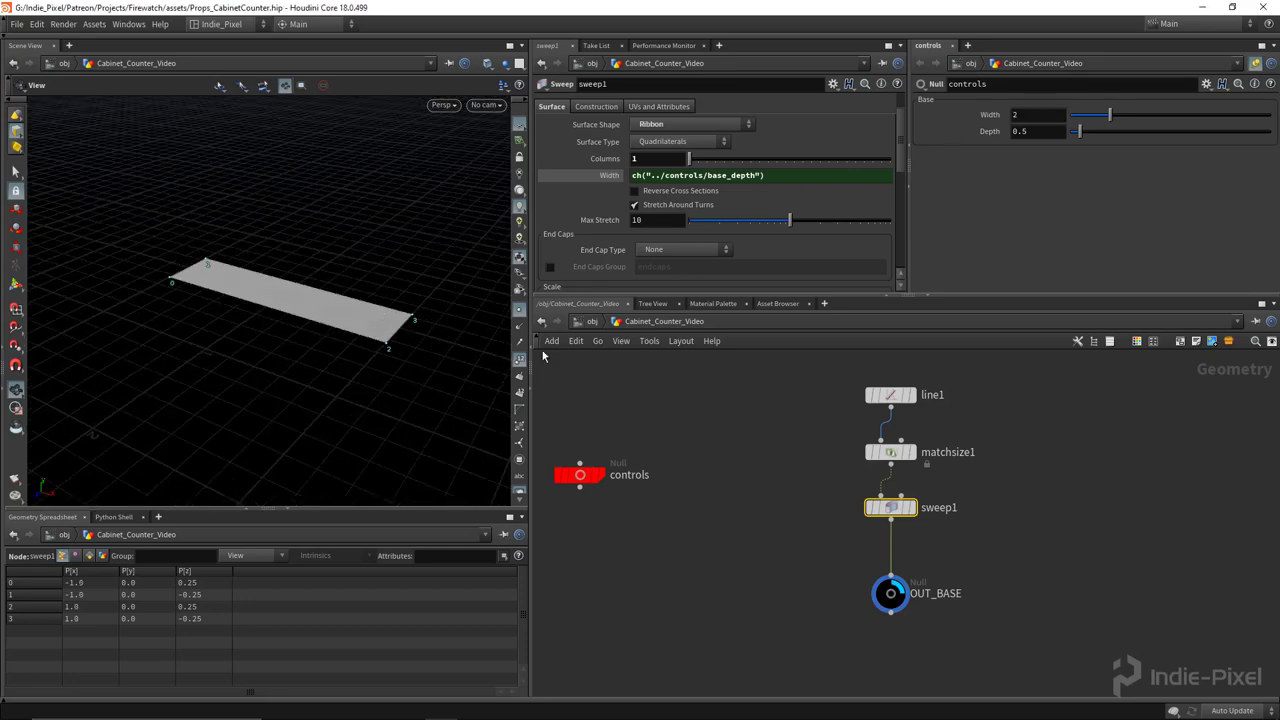
Widen the scene view pane slightly relative to the parameter and network panes
left_click_drag(300, 322, 409, 349)
left_click_drag(531, 606, 569, 590)
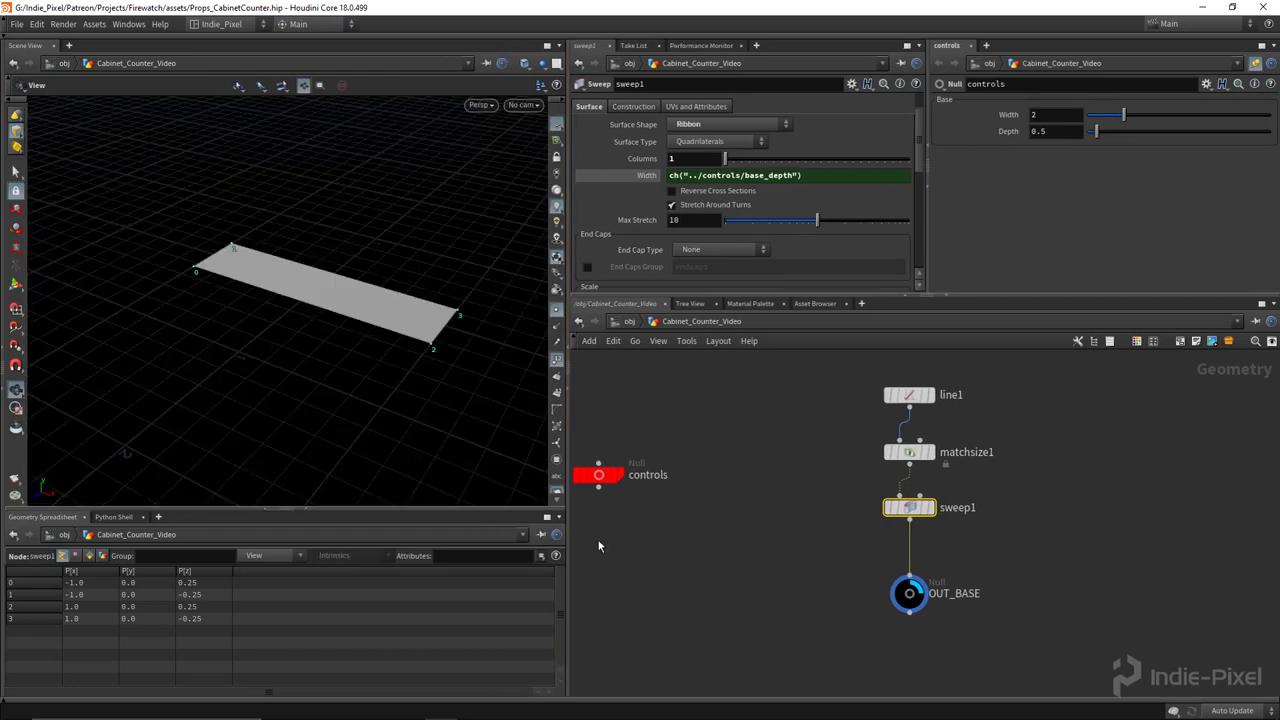
middle_click_drag(598, 546, 638, 558)
left_click_drag(410, 325, 330, 312)
scroll(871, 557, "down", 3)
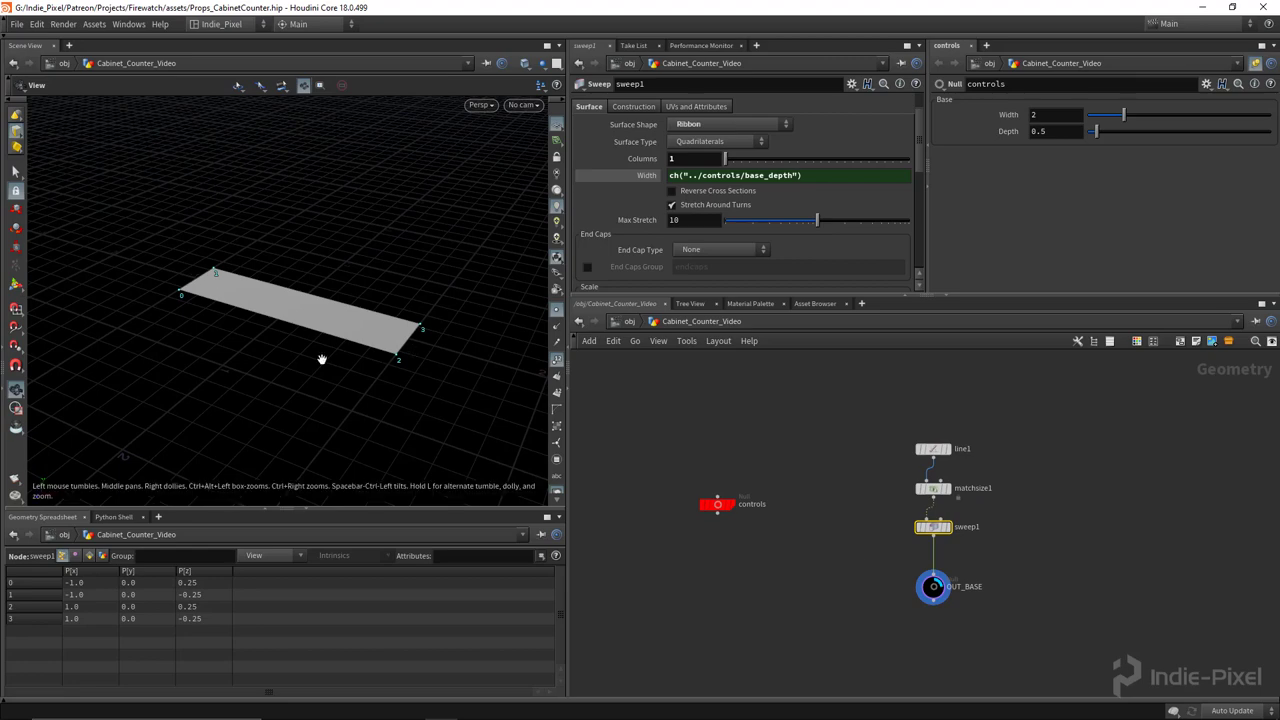
left_click_drag(322, 359, 364, 356)
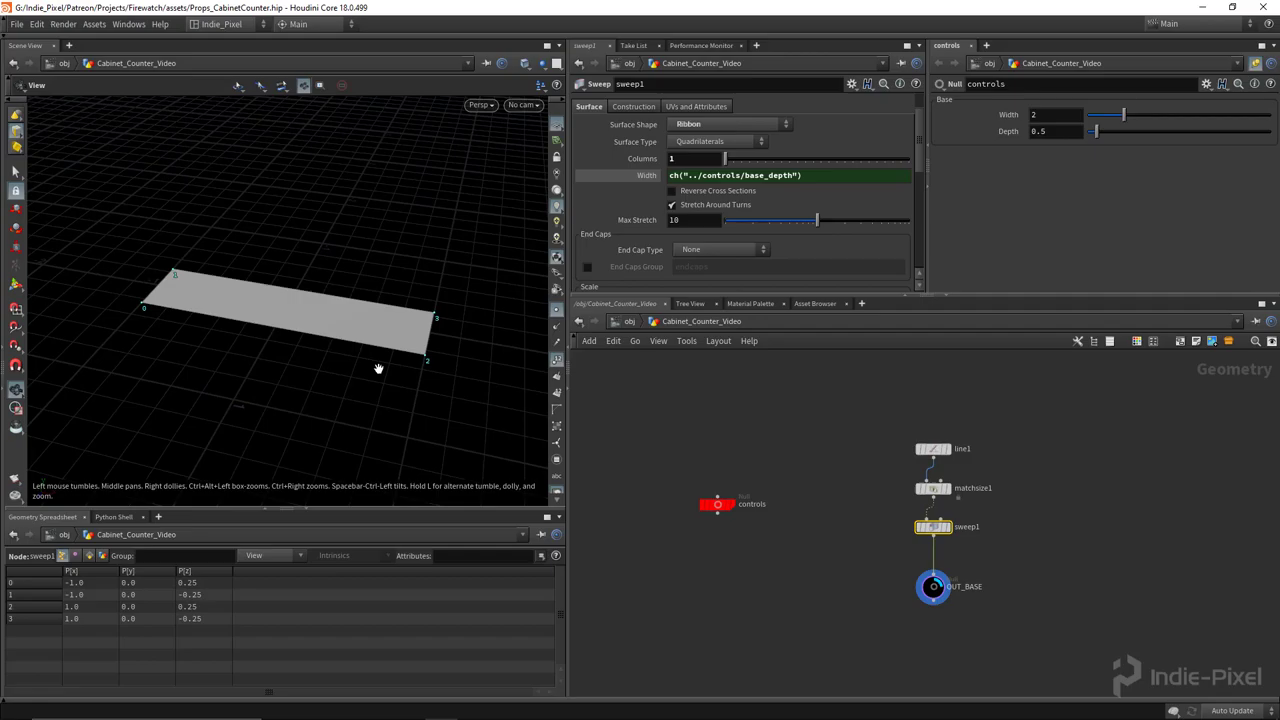